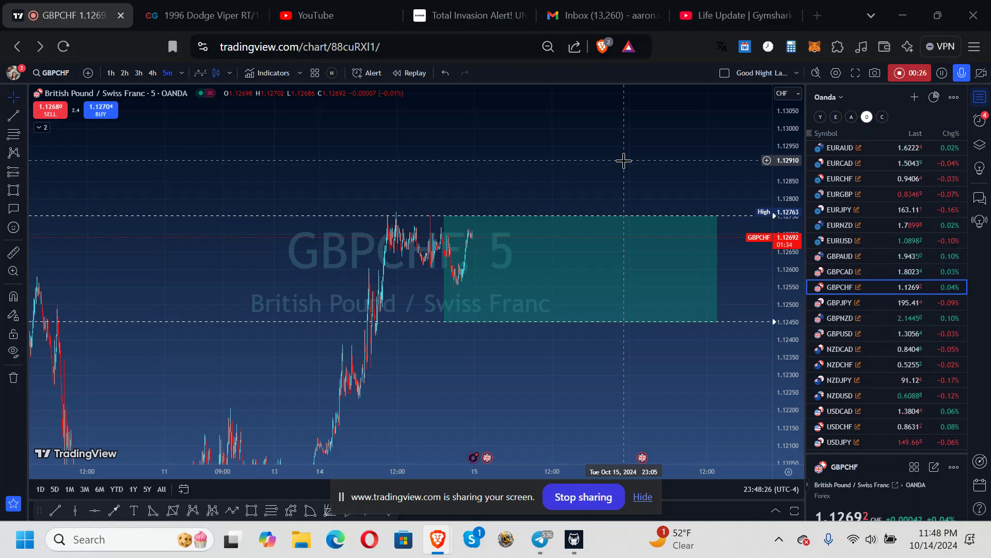
- Review the GBPCHF 5-minute range box spanning roughly 1.12763 down to 1.12450
click(642, 497)
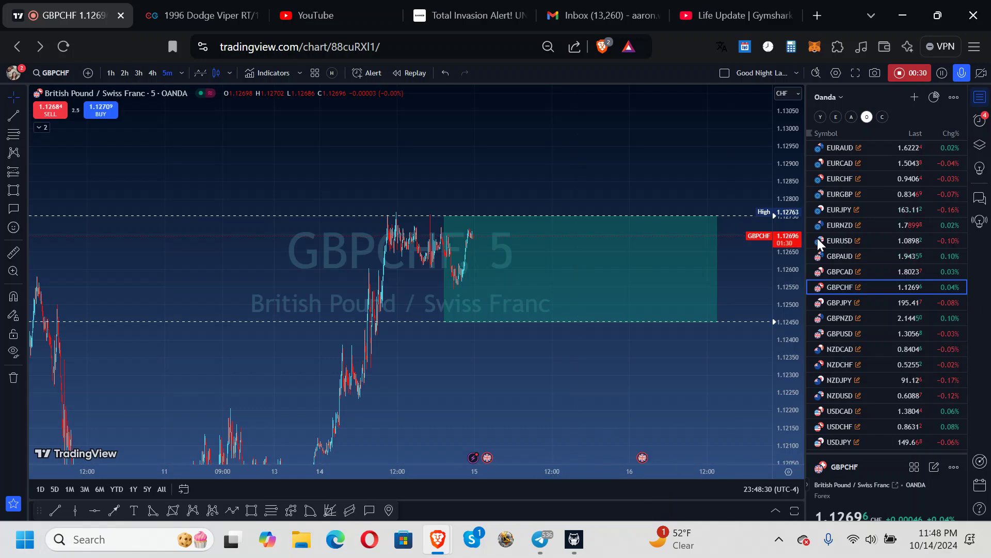
drag(532, 146, 443, 148)
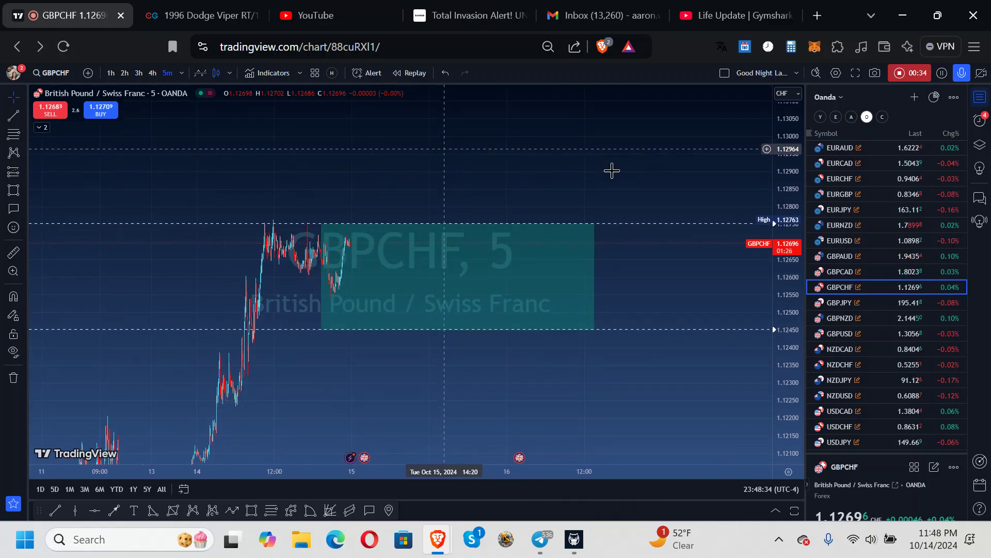
click(540, 265)
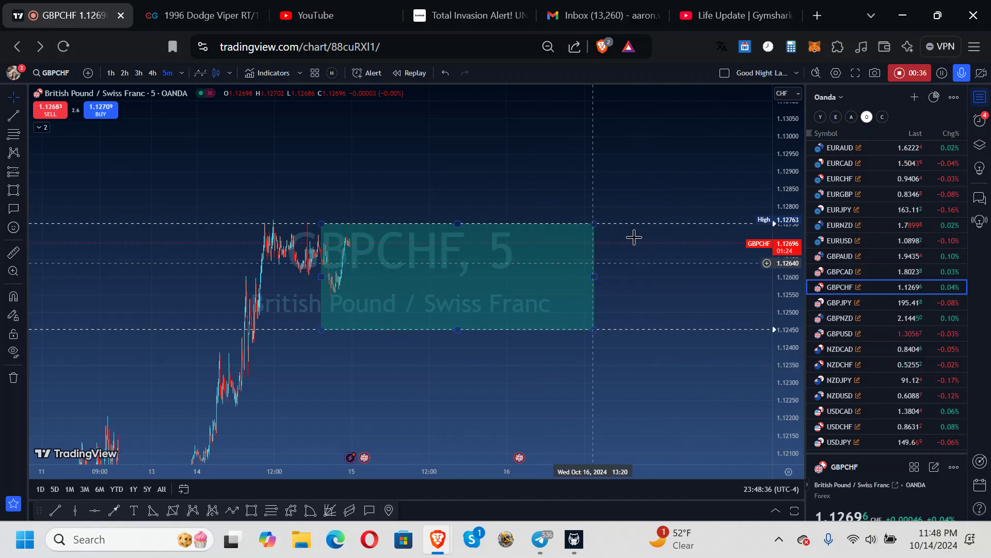
click(653, 160)
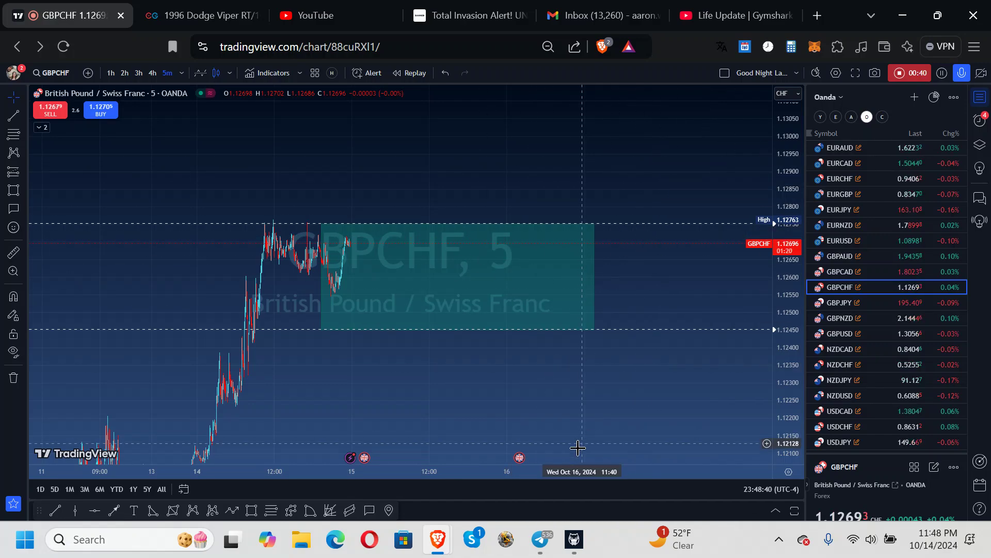
- Log MetaTrader 5 into the second Darwinex-Live account holding USDJPY positions and a sell stop
click(577, 540)
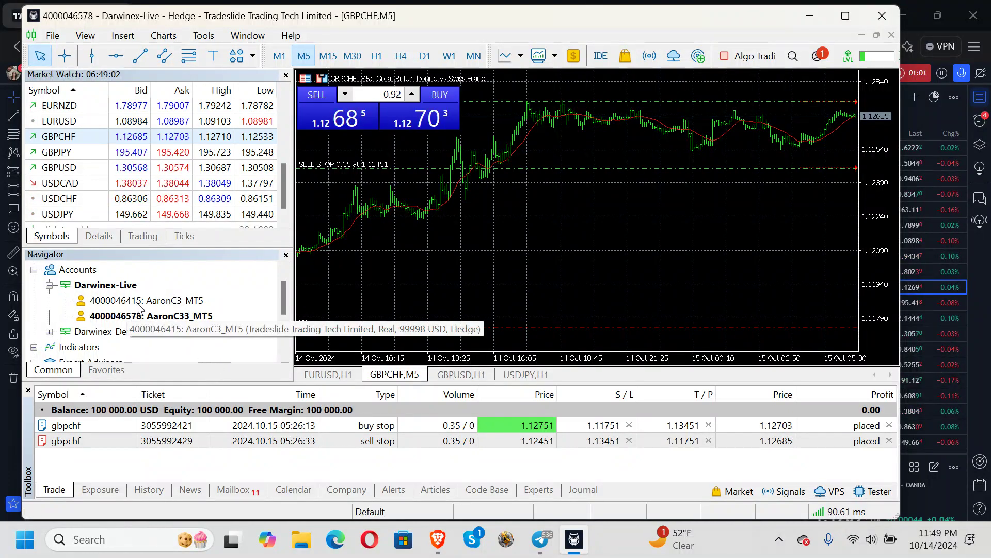
click(170, 303)
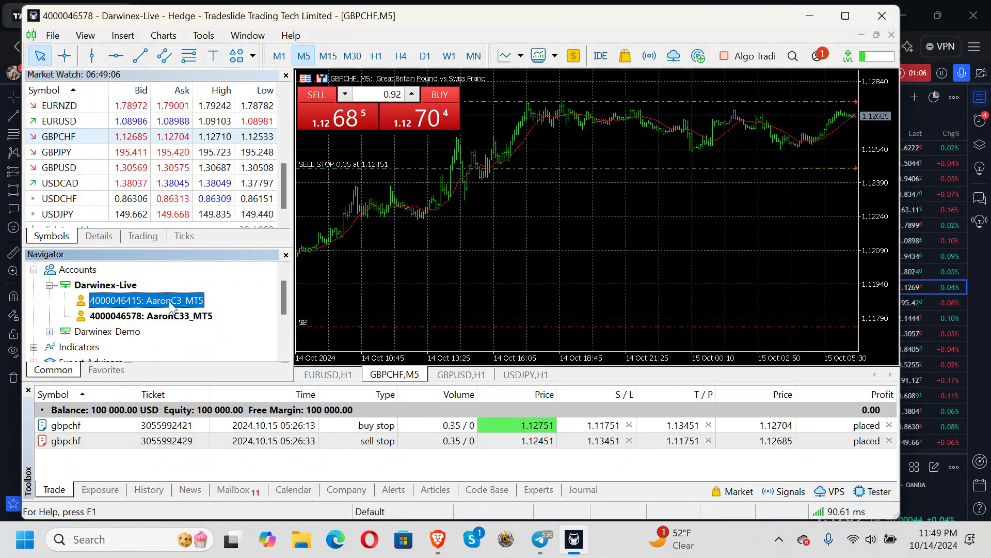
double_click(169, 302)
click(424, 310)
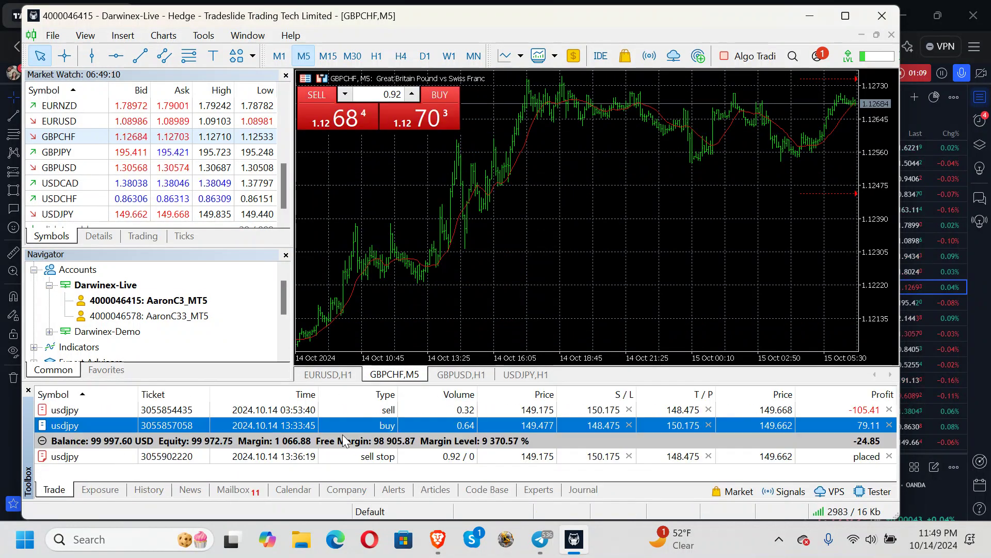
click(619, 474)
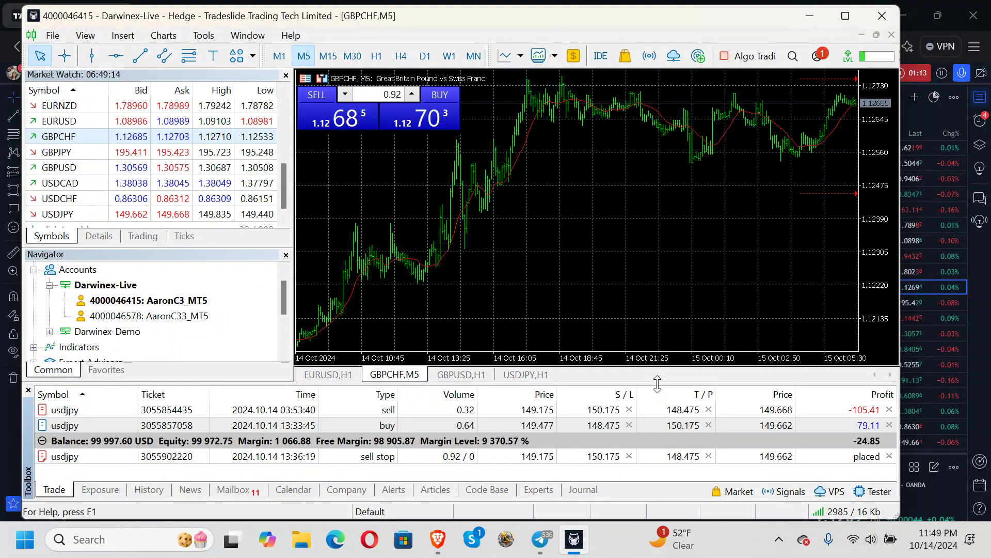
- Raise the Toolbox splitter to enlarge the trade list showing the USDJPY 149.175 sell stop
drag(657, 383, 658, 360)
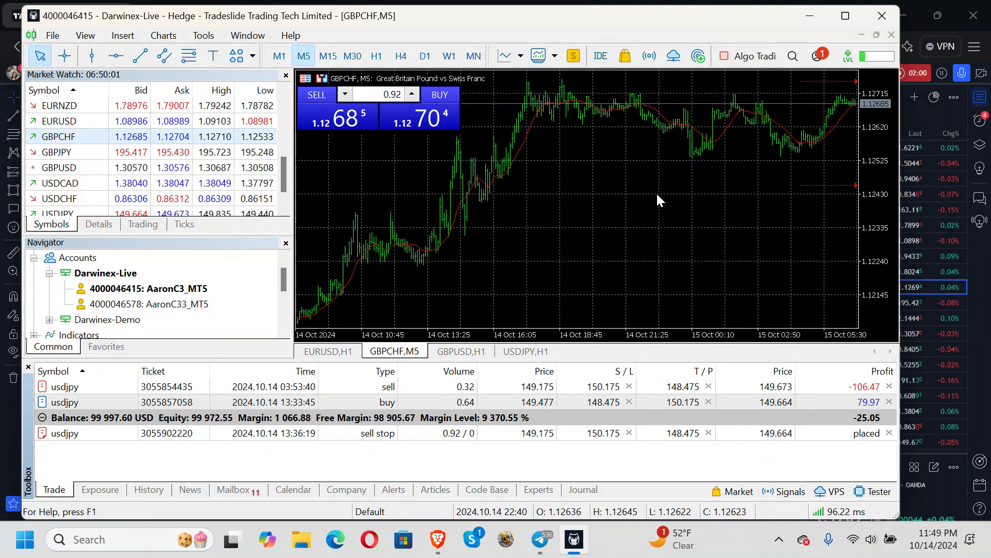
- Minimize MetaTrader 5, pan the GBPCHF chart, then briefly restore and minimize the terminal
click(802, 15)
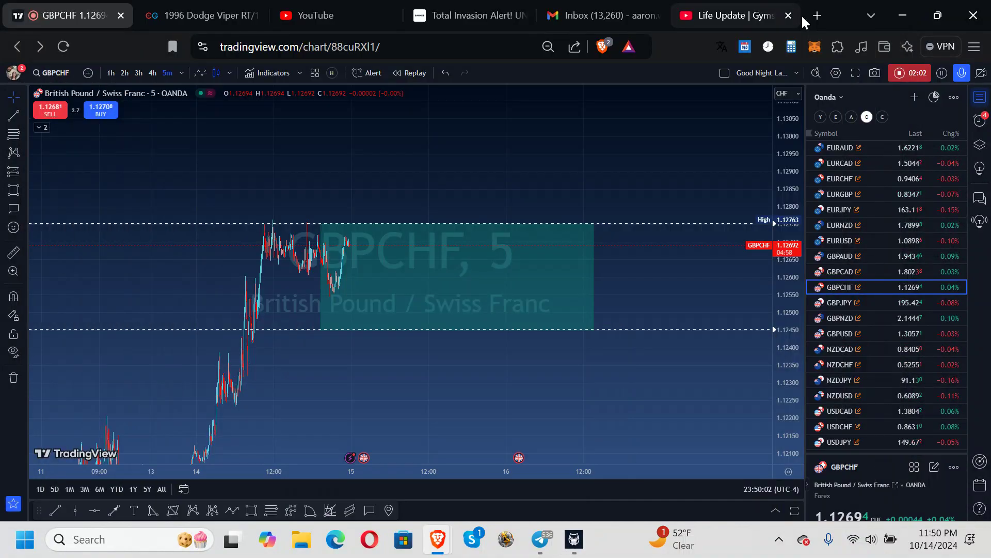
drag(481, 151, 450, 184)
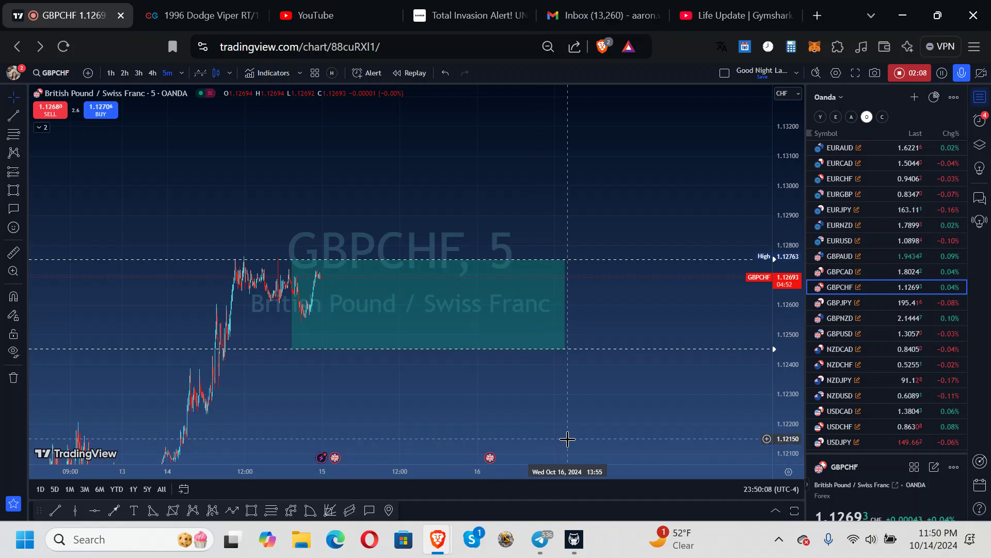
click(574, 488)
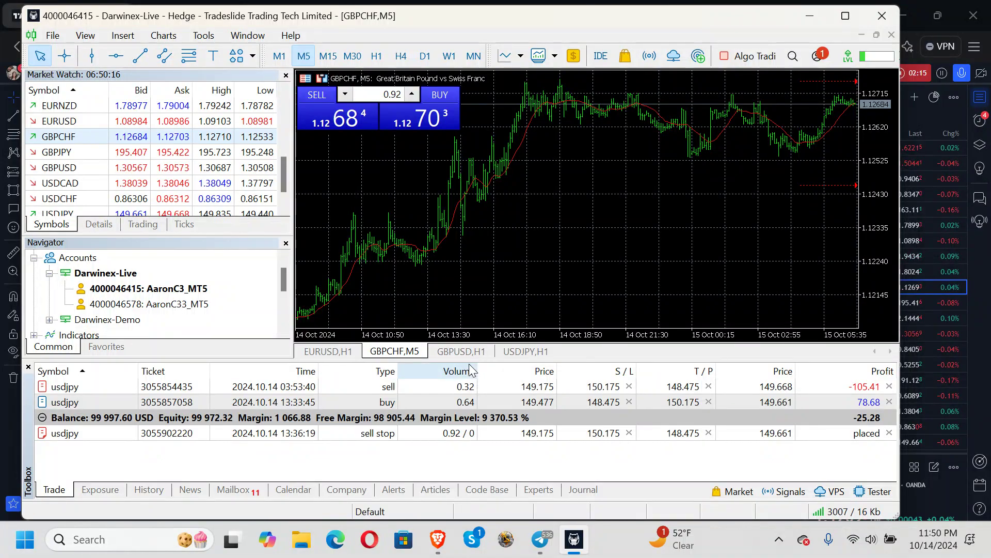
click(810, 21)
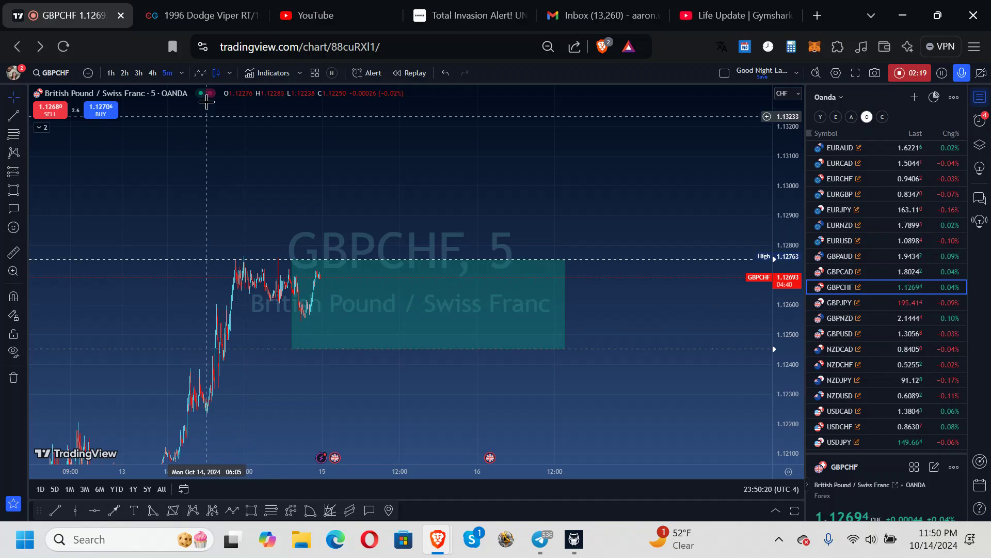
- Close the Member Get Member banner and view the MSGQ journal at -0.01 % return, -0.07 % drawdown
click(940, 72)
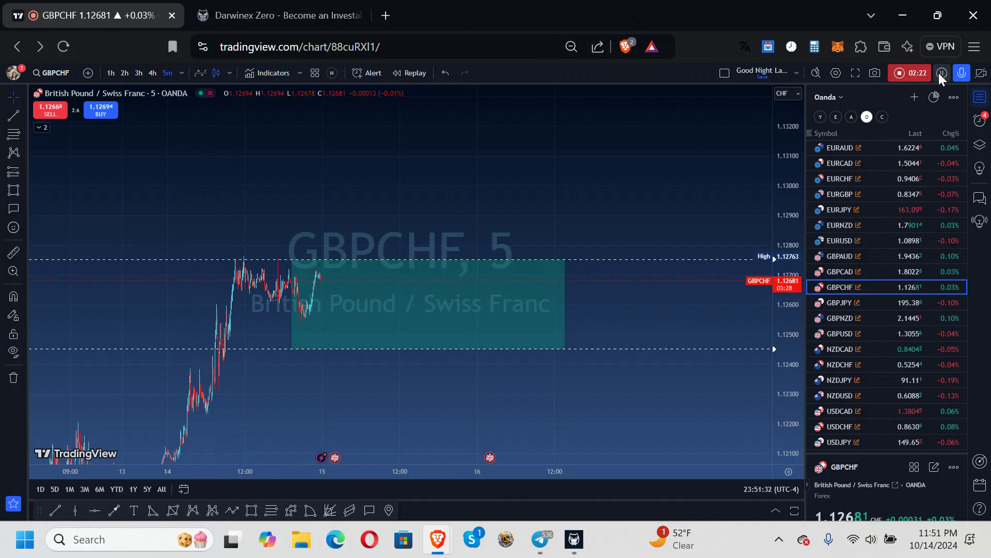
click(278, 21)
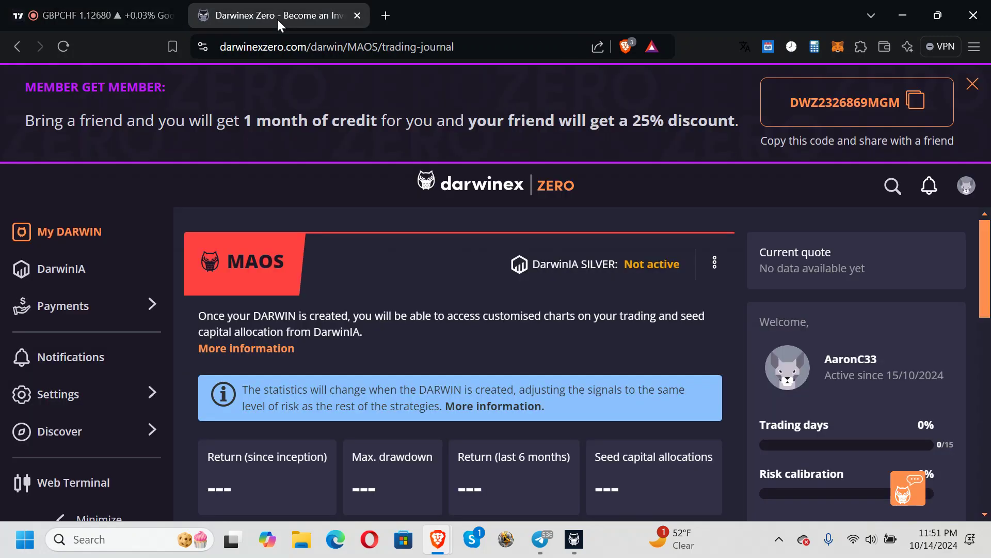
click(972, 84)
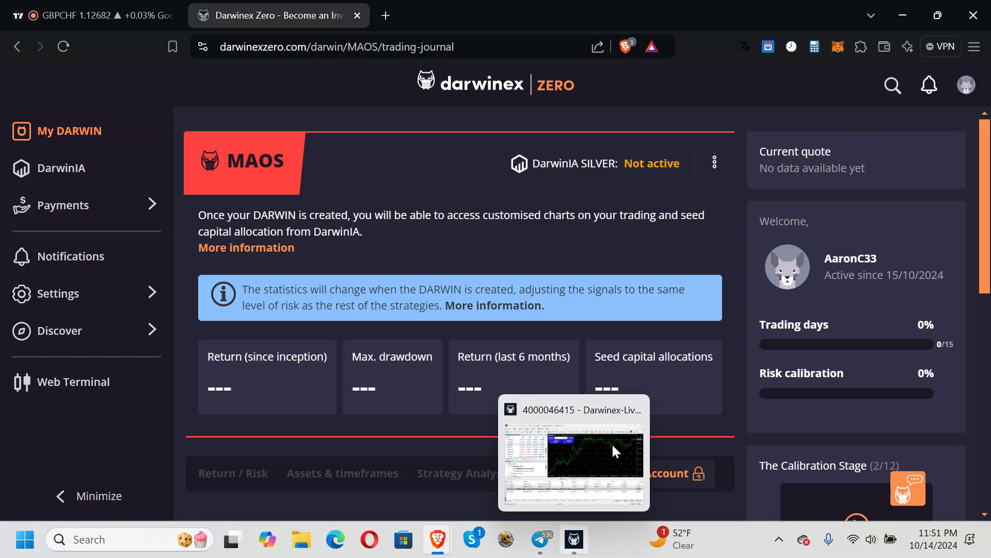
key(ctrl+Tab)
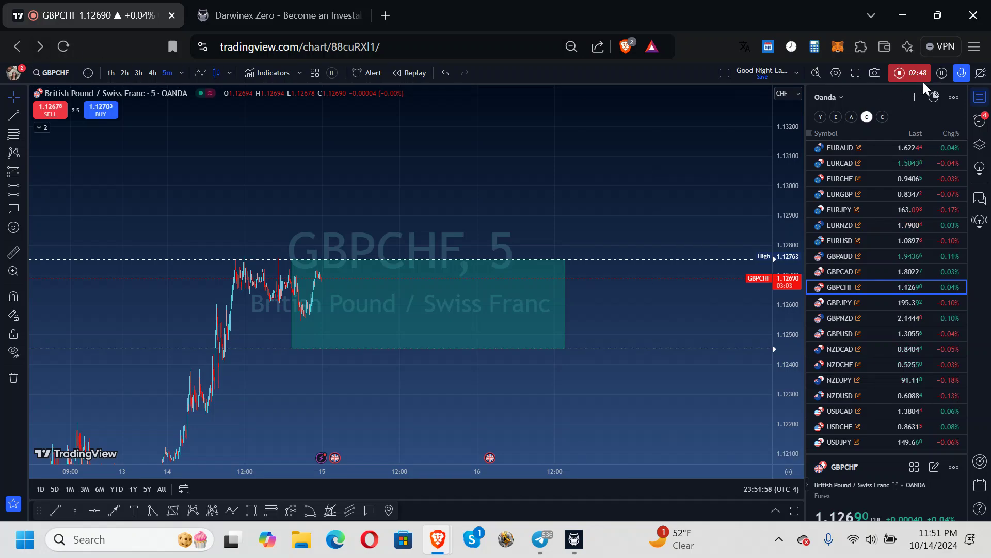
click(291, 13)
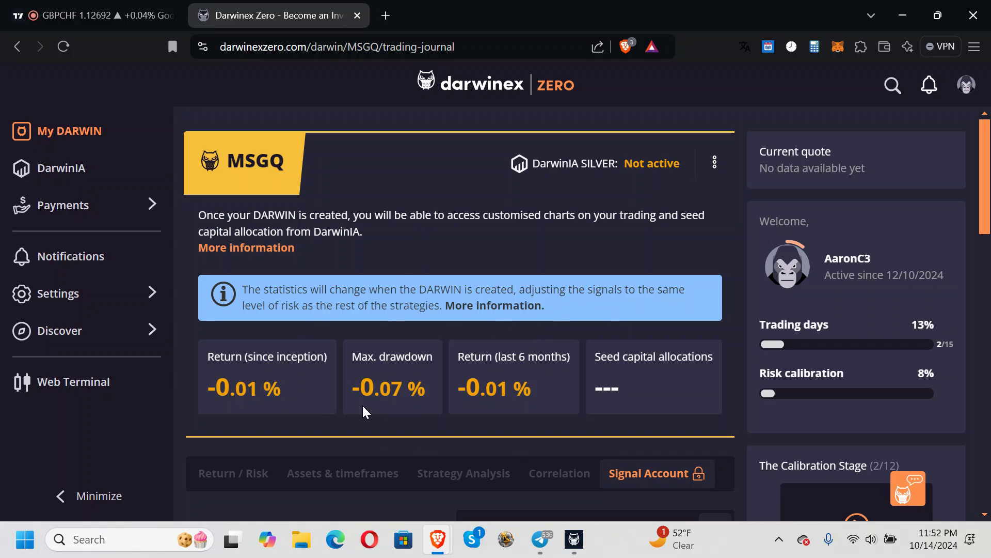
- Review the MSGQ Signal Account statistics and briefly check positions in MetaTrader 5
scroll(364, 412, down, 6)
scroll(364, 413, down, 4)
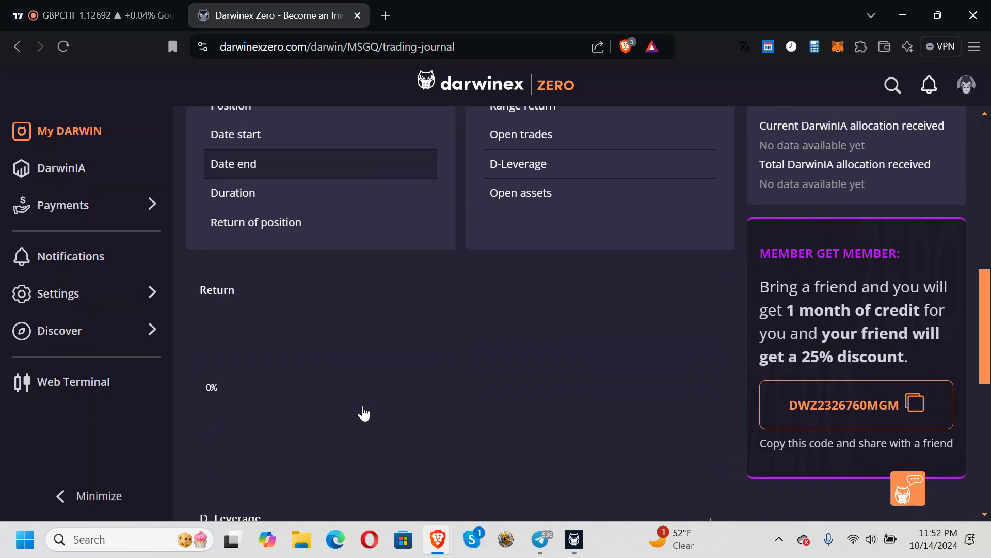
scroll(364, 413, up, 7)
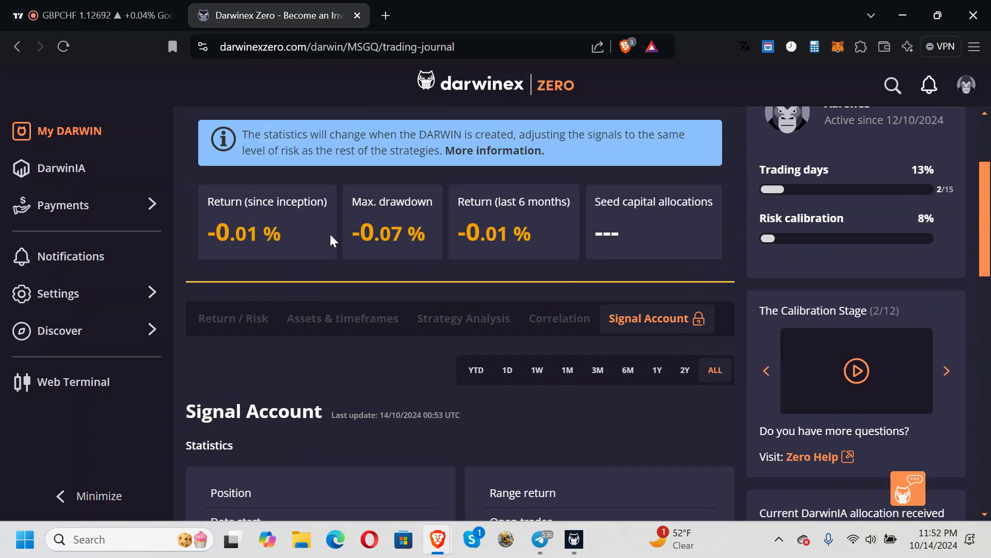
scroll(385, 246, up, 3)
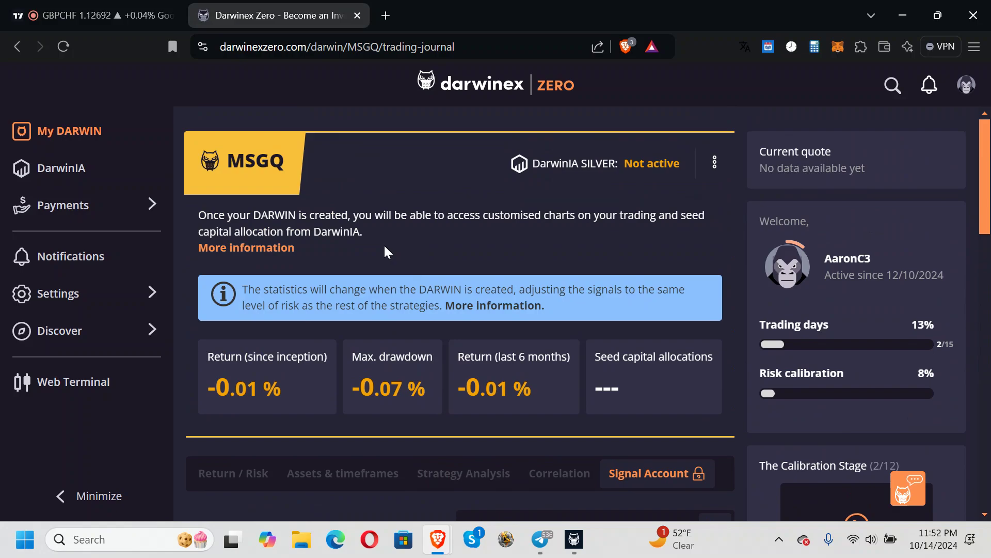
click(574, 539)
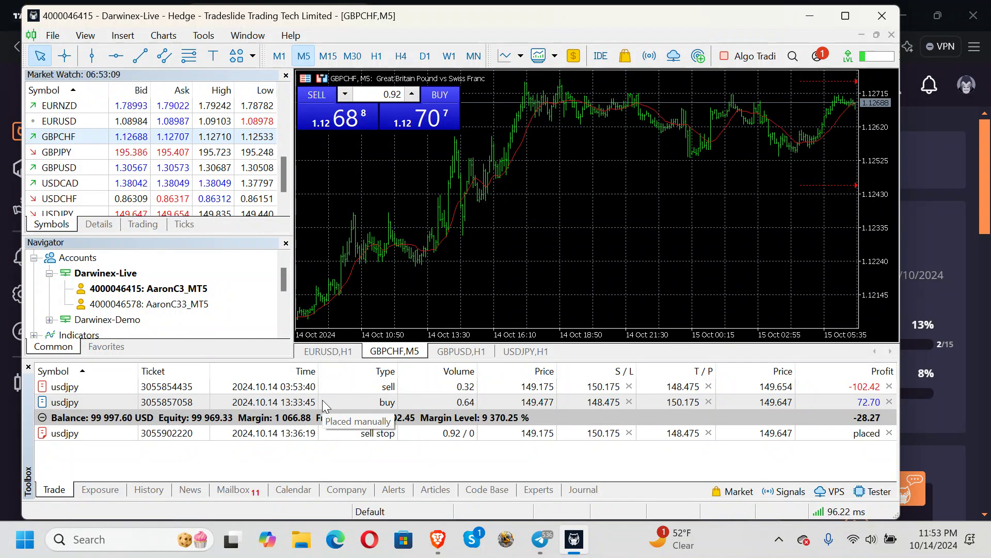
click(809, 16)
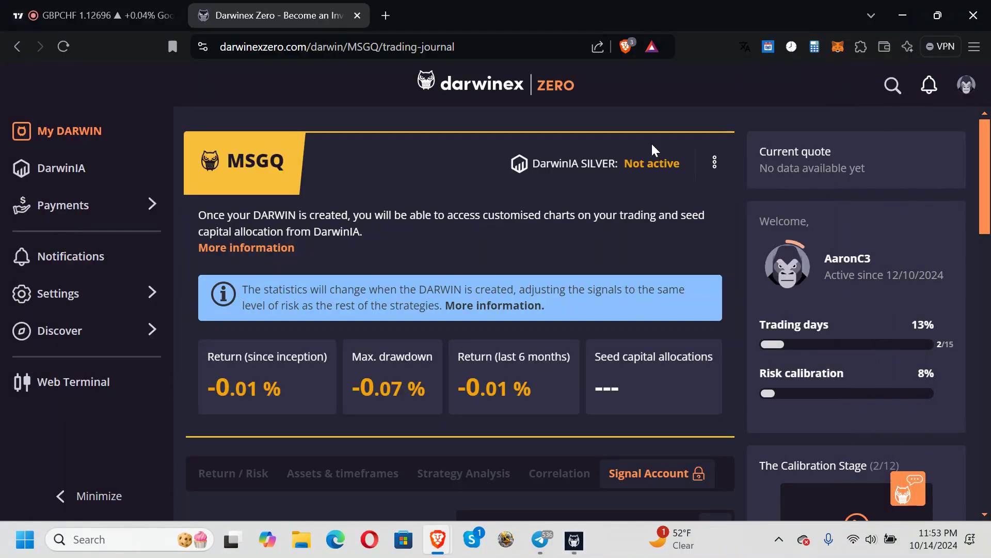
- Go to the DarwinIA page with its SILVER, GOLD, Past editions and Rules sections
scroll(672, 327, down, 1)
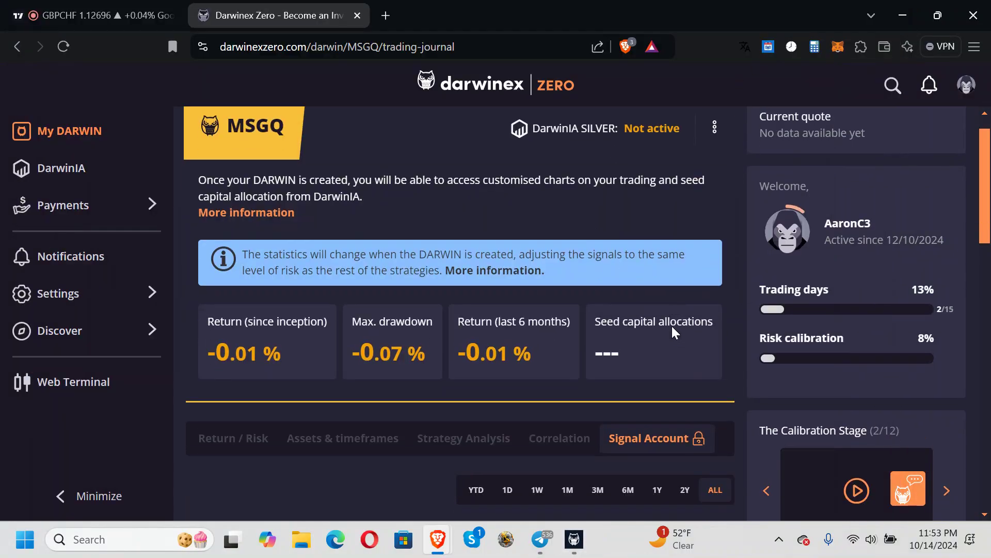
scroll(671, 327, down, 12)
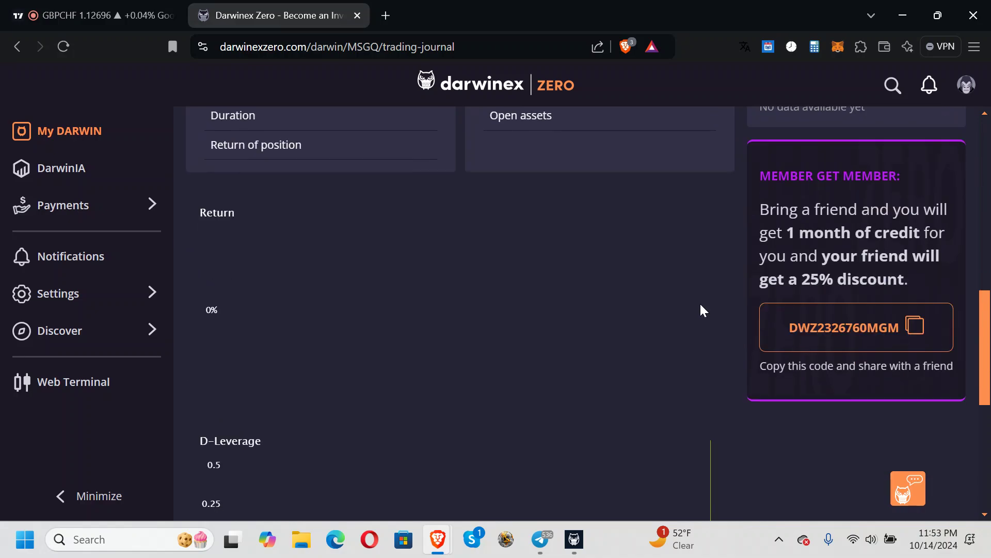
scroll(521, 292, up, 6)
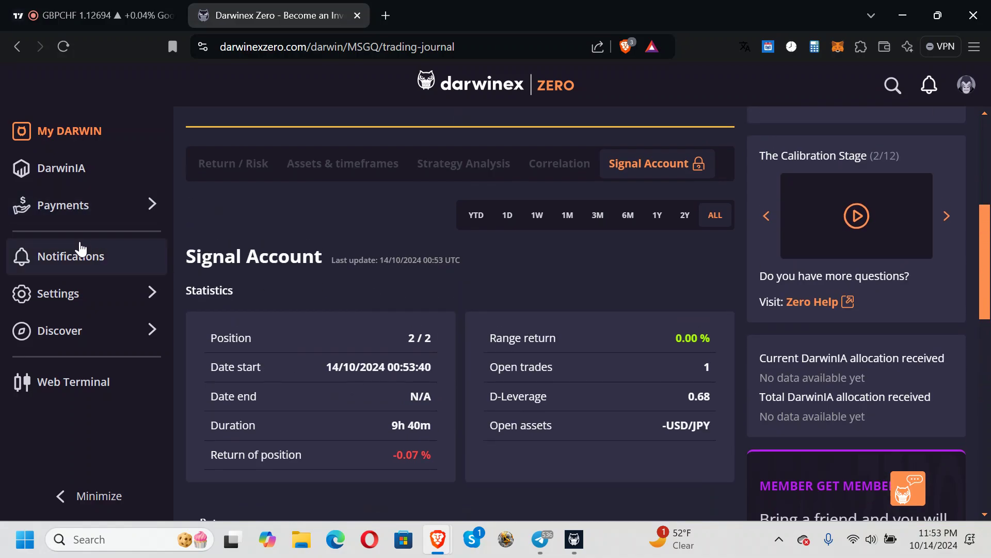
click(86, 172)
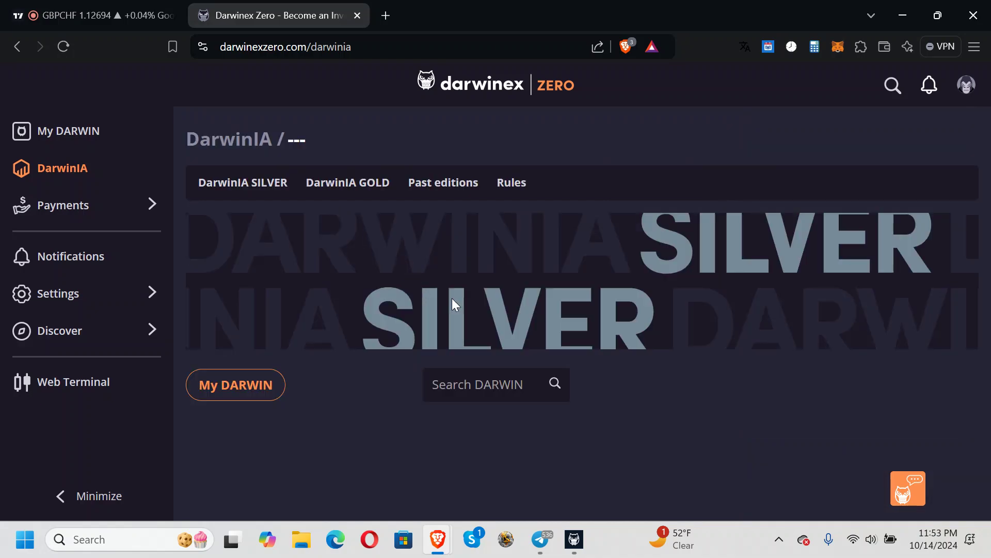
- Compare GOLD and SILVER leaderboards; SILVER's CGUT leads with 95.94 rating and 375,000.00 € allocation
scroll(498, 292, down, 4)
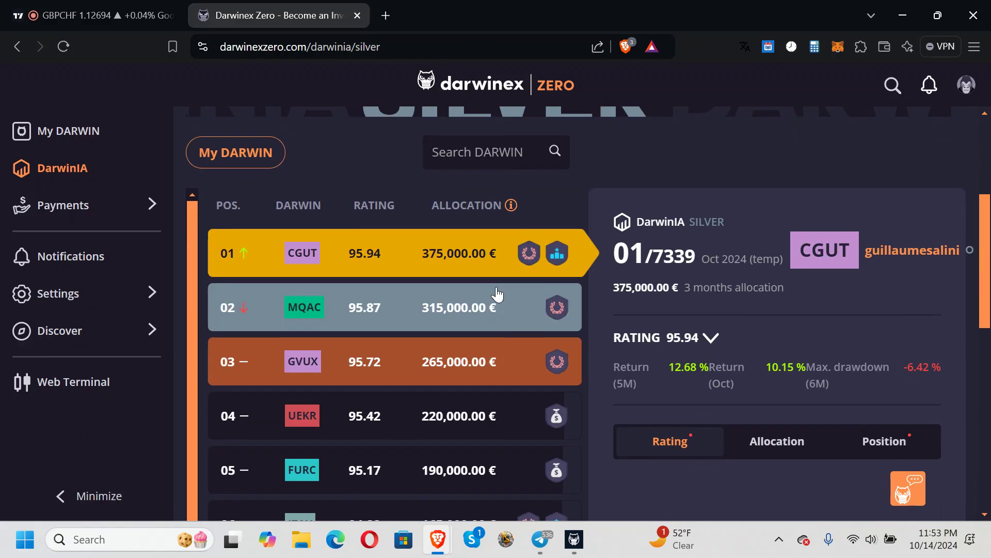
scroll(498, 293, up, 4)
click(324, 184)
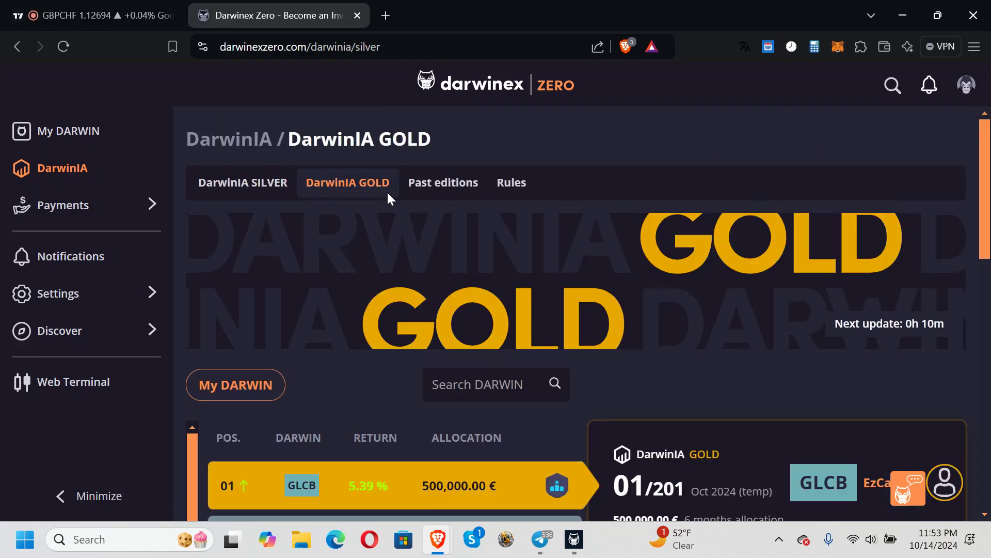
click(240, 185)
scroll(503, 319, down, 5)
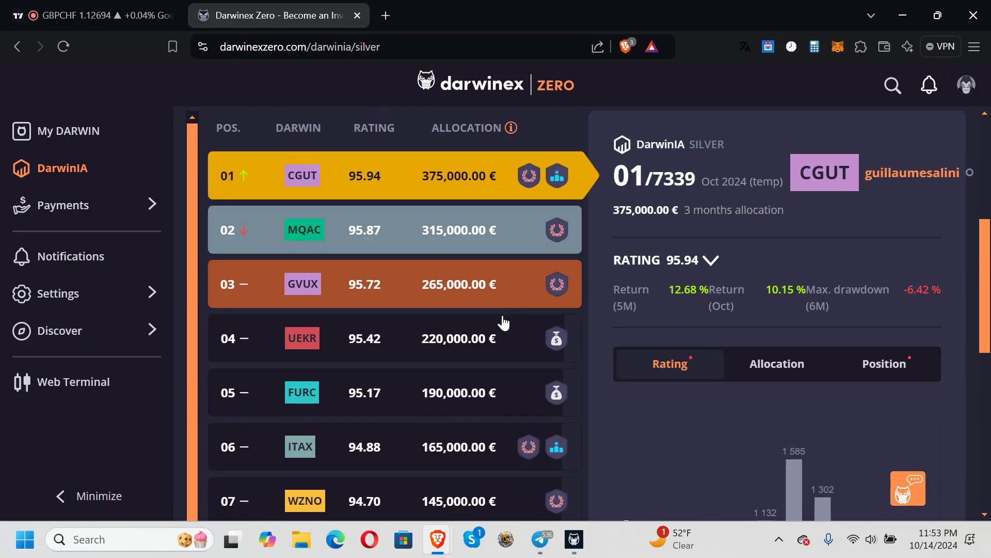
scroll(505, 341, down, 5)
scroll(483, 327, up, 5)
scroll(411, 274, down, 6)
scroll(440, 382, down, 5)
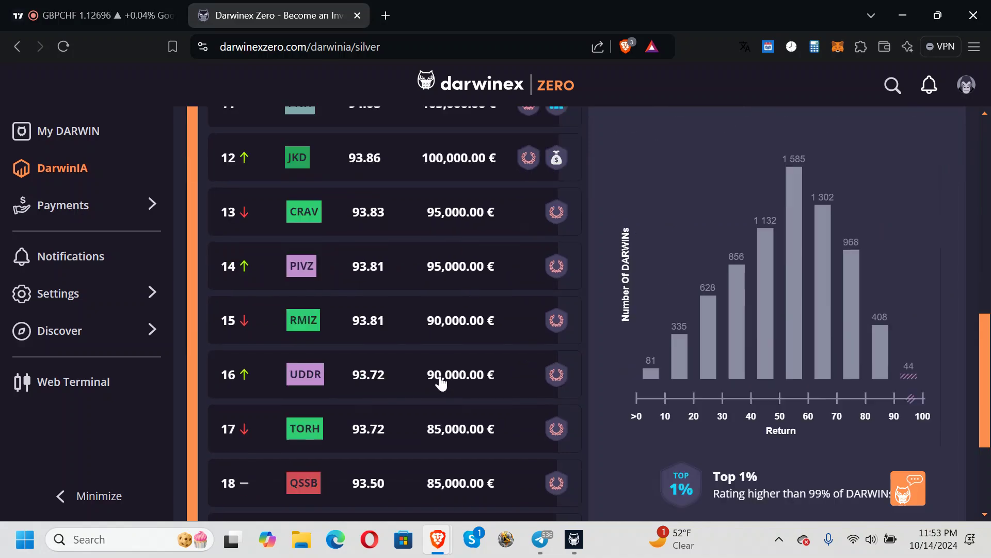
scroll(482, 393, down, 4)
scroll(482, 389, up, 5)
scroll(483, 391, down, 5)
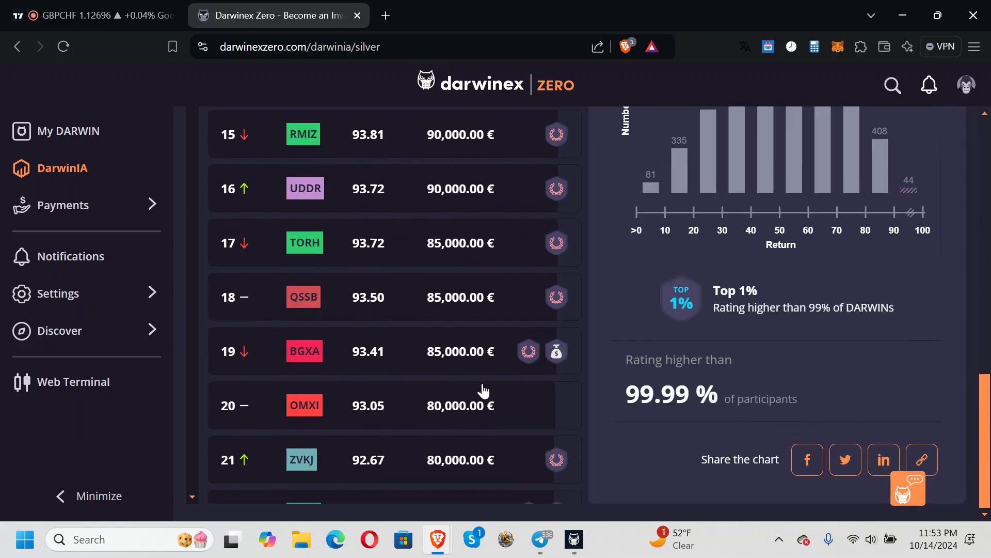
scroll(483, 390, up, 8)
scroll(482, 391, down, 5)
scroll(781, 444, down, 5)
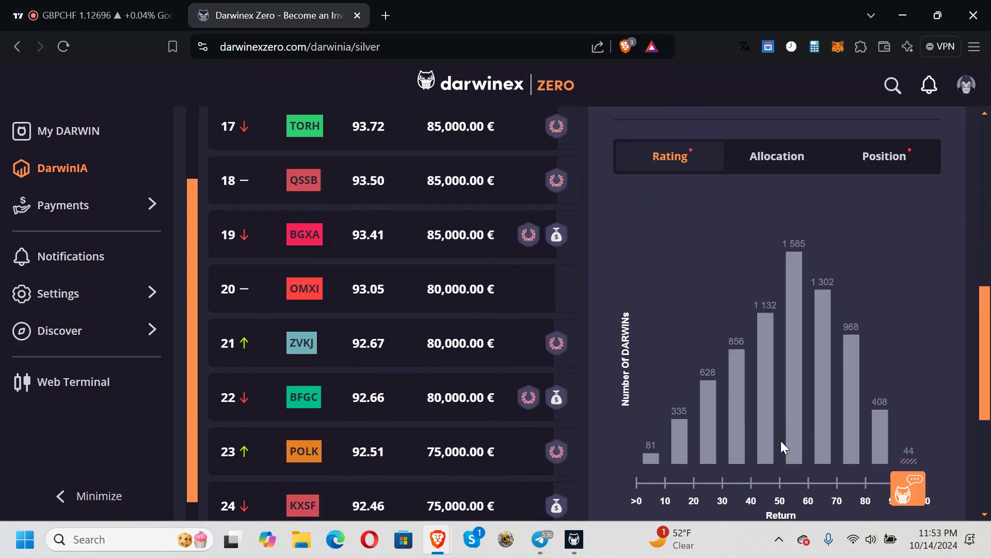
- Toggle between monthly allocation history and rating distribution charts, then open Payments > Allocations
click(792, 129)
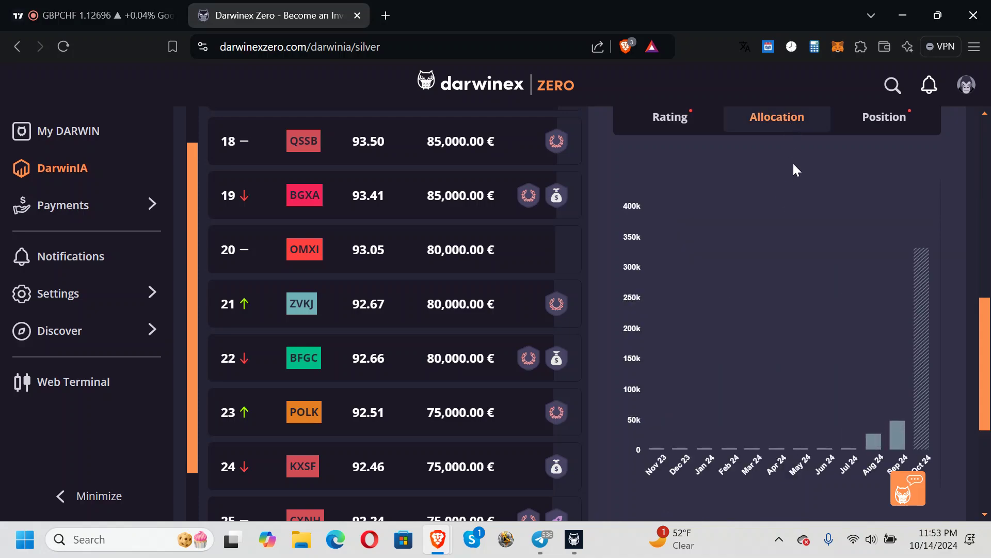
click(680, 129)
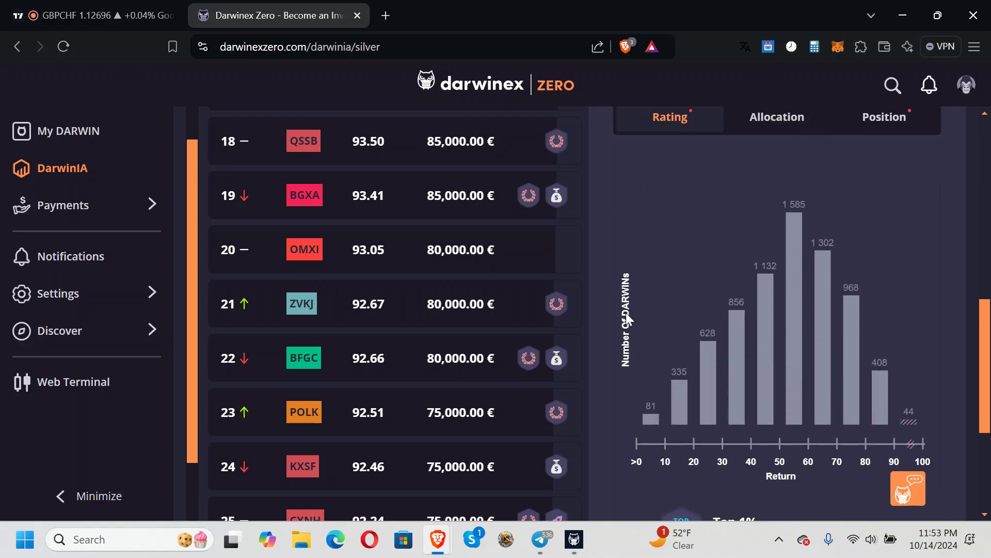
scroll(627, 314, up, 5)
scroll(580, 327, down, 5)
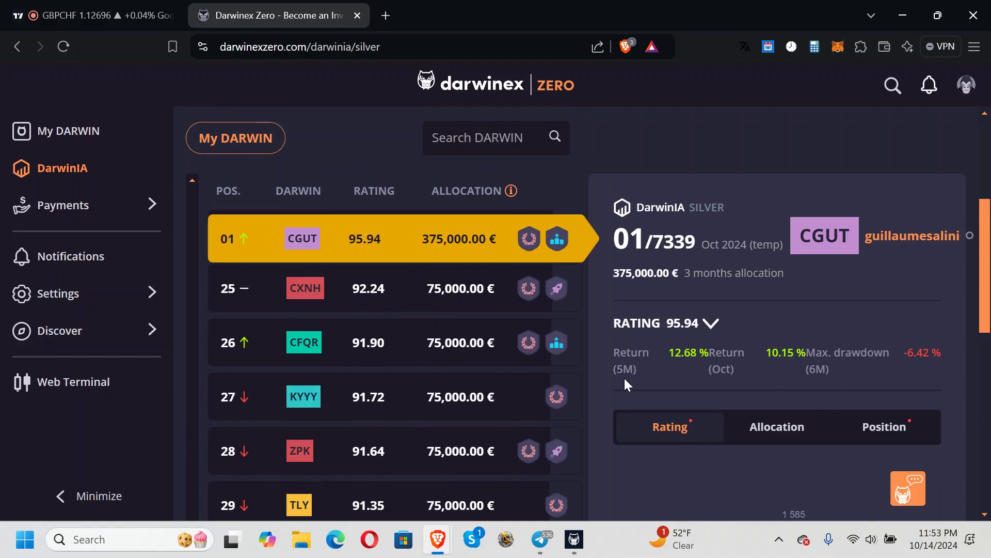
scroll(627, 376, down, 5)
scroll(750, 370, up, 10)
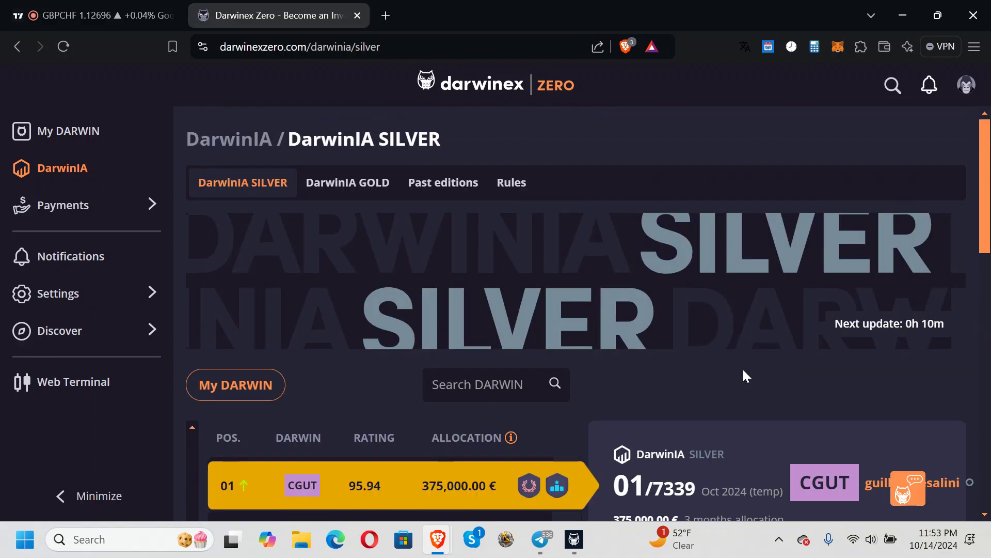
click(81, 217)
click(252, 226)
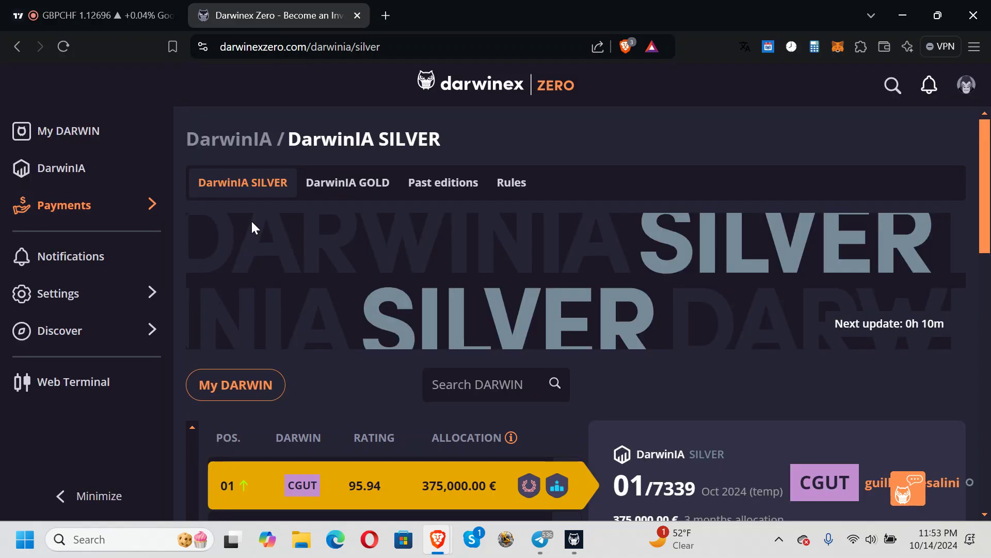
- Review the Allocations page: 0.00 € estimated performance fees, quarter ending 15/10/2024
scroll(653, 322, down, 5)
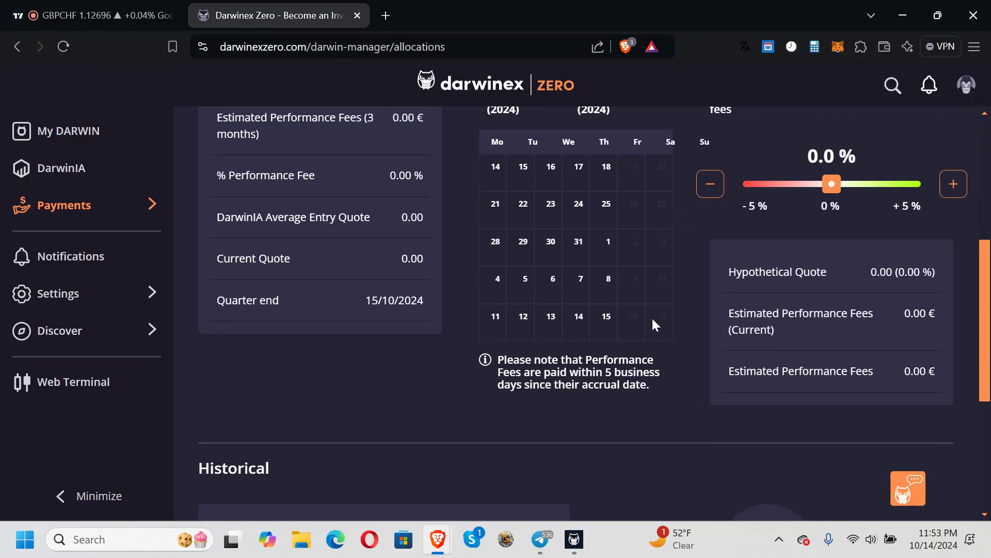
scroll(686, 370, down, 5)
scroll(683, 372, up, 7)
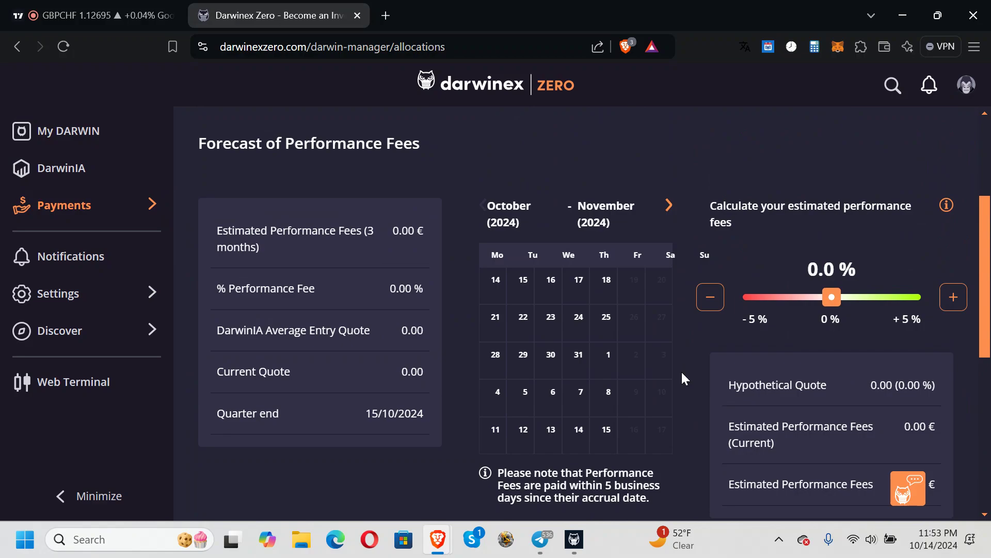
scroll(681, 370, down, 5)
scroll(691, 359, up, 5)
scroll(708, 301, down, 6)
scroll(708, 301, up, 8)
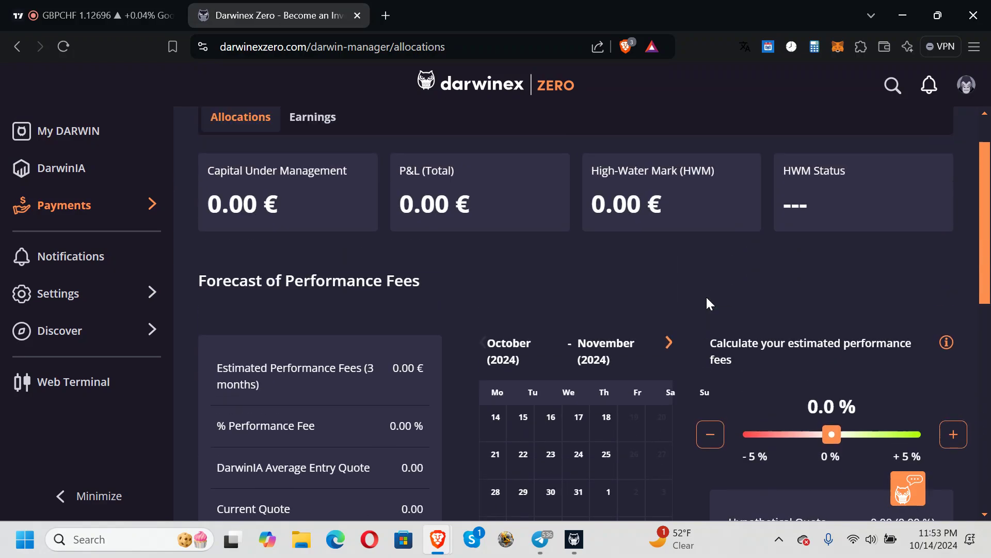
scroll(708, 303, up, 1)
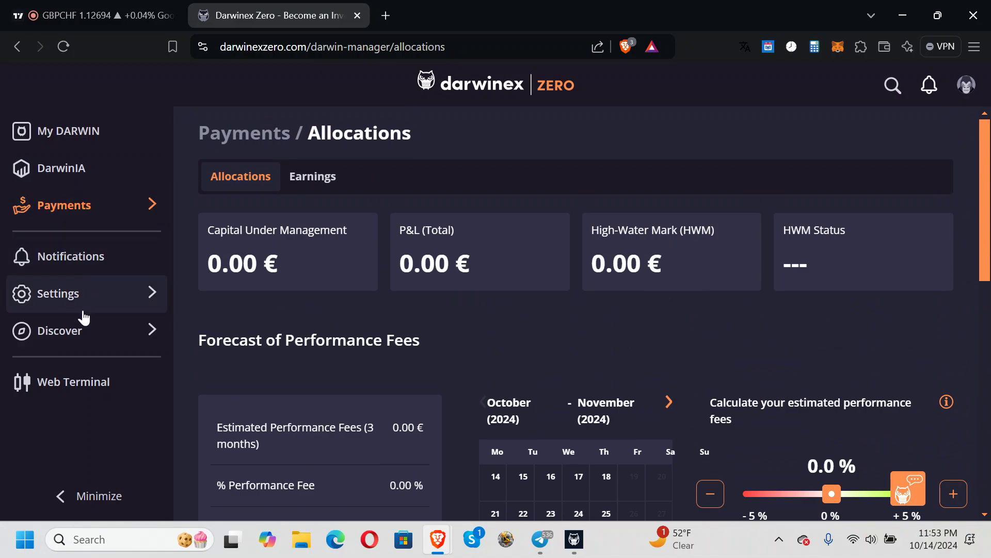
- Open and close the Discover flyout, then return to the MSGQ My DARWIN overview
click(80, 334)
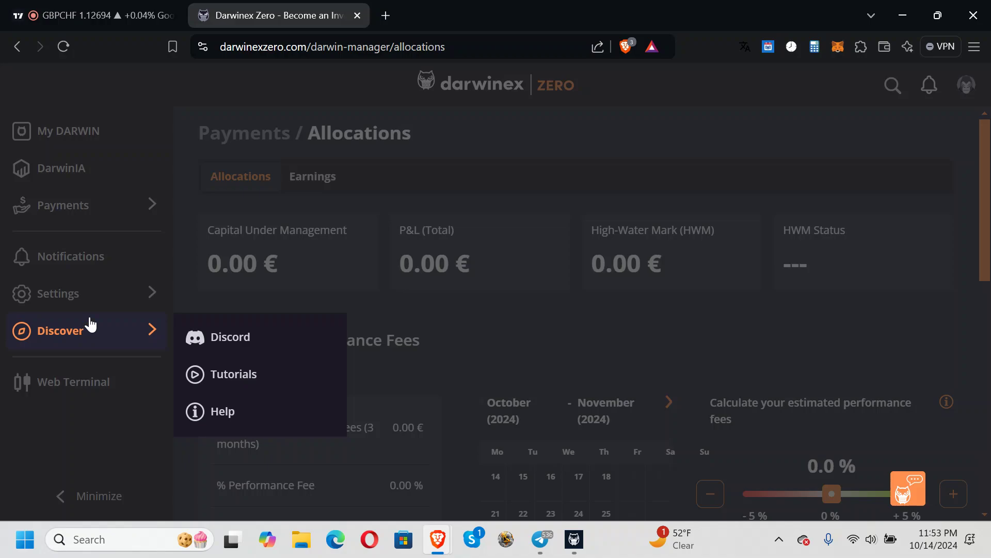
click(104, 164)
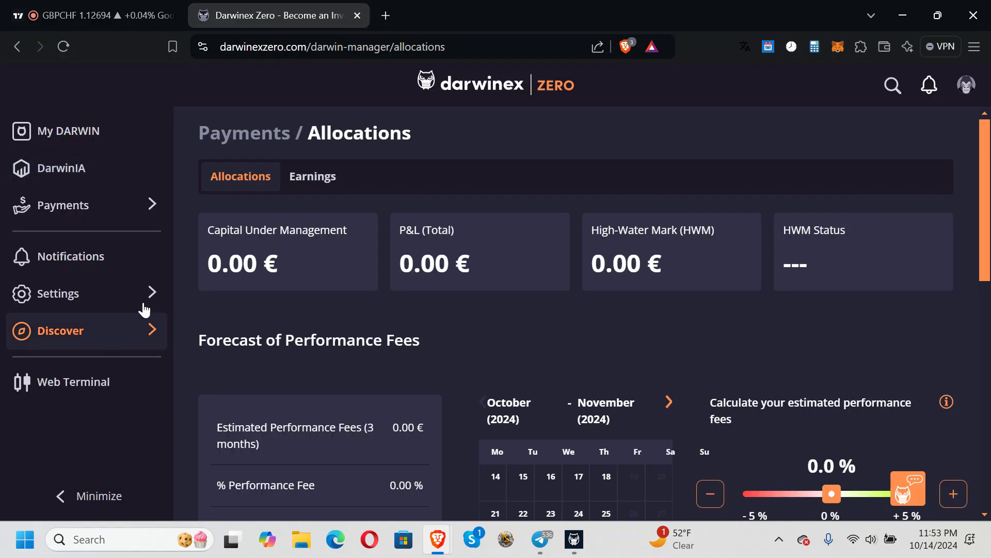
click(86, 148)
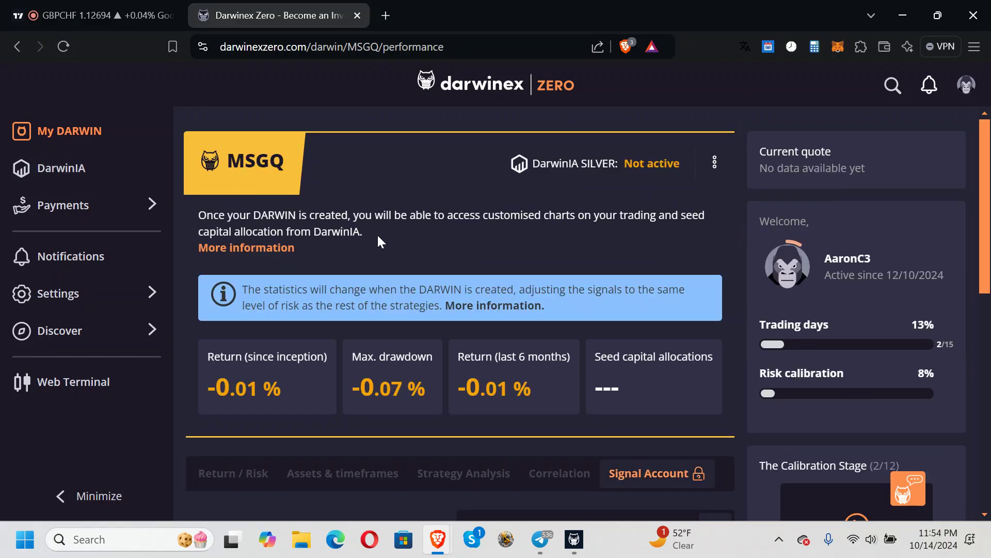
- Check MSGQ's Signal Account stats: DarwinIA SILVER inactive, no seed allocations, 8 % risk calibration
scroll(777, 237, down, 3)
scroll(782, 256, down, 4)
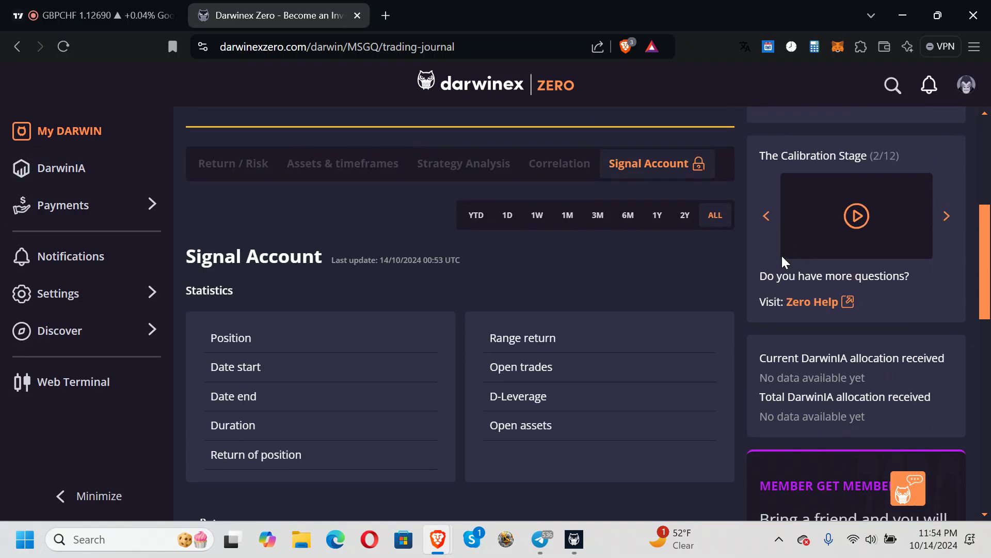
scroll(782, 255, down, 3)
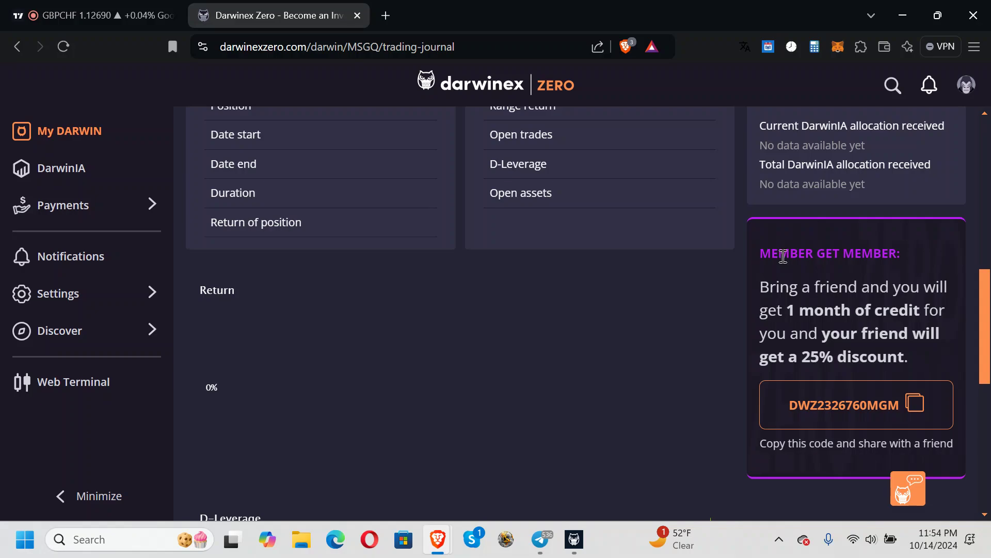
scroll(510, 233, up, 5)
scroll(510, 232, up, 3)
scroll(510, 233, down, 3)
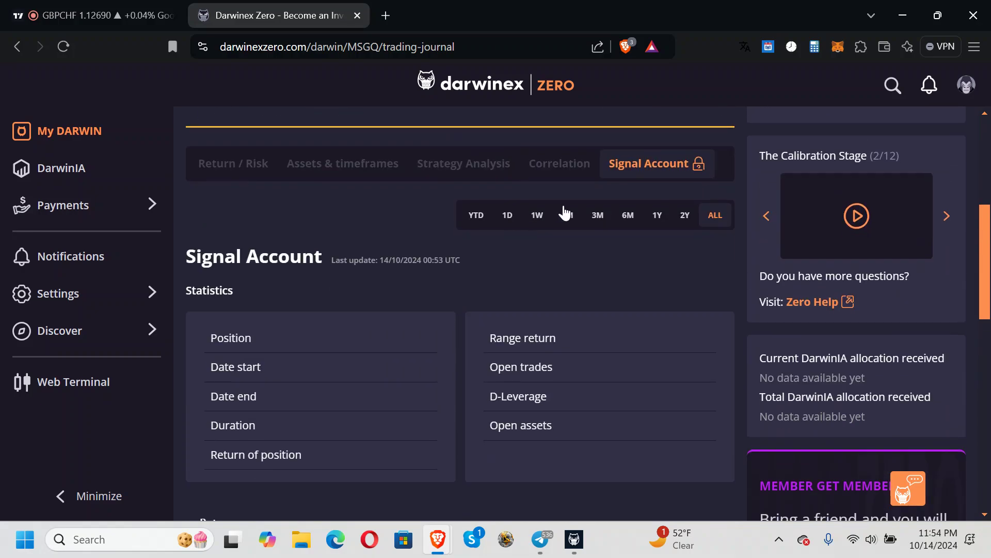
scroll(408, 221, up, 5)
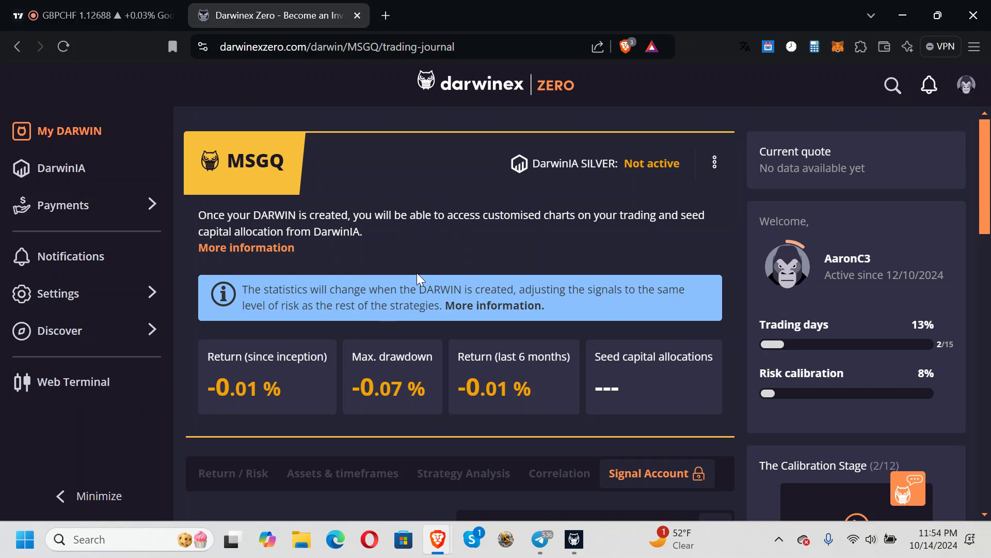
scroll(620, 307, down, 3)
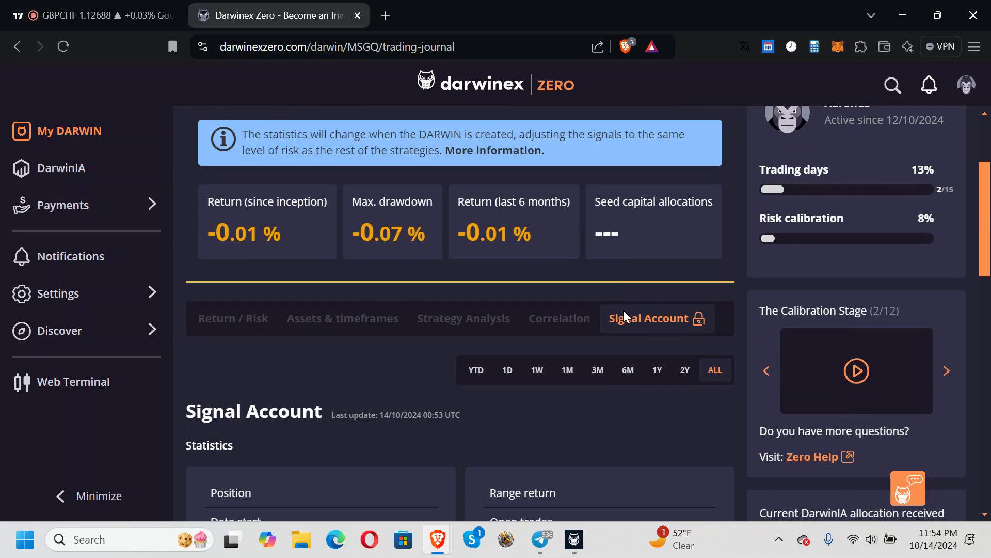
scroll(733, 311, down, 5)
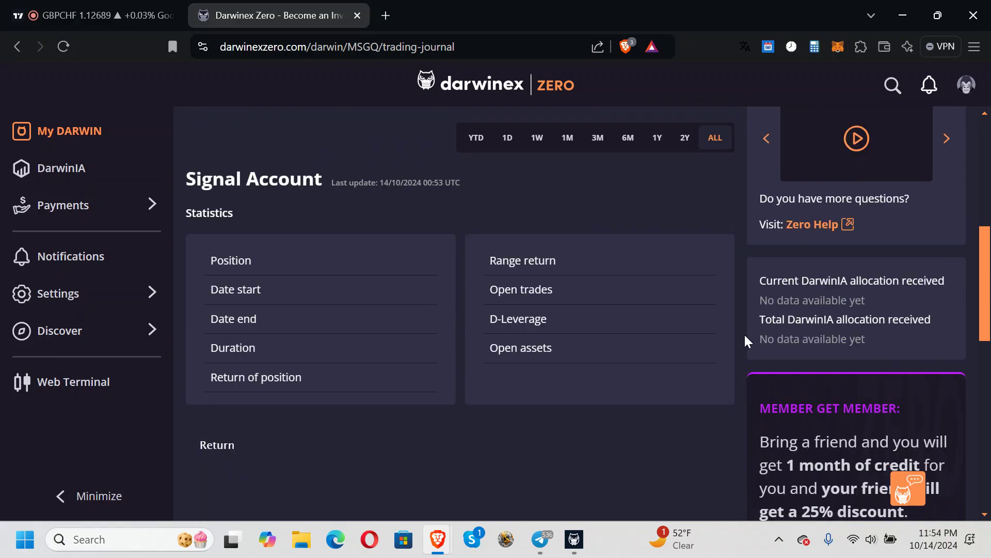
scroll(744, 333, up, 4)
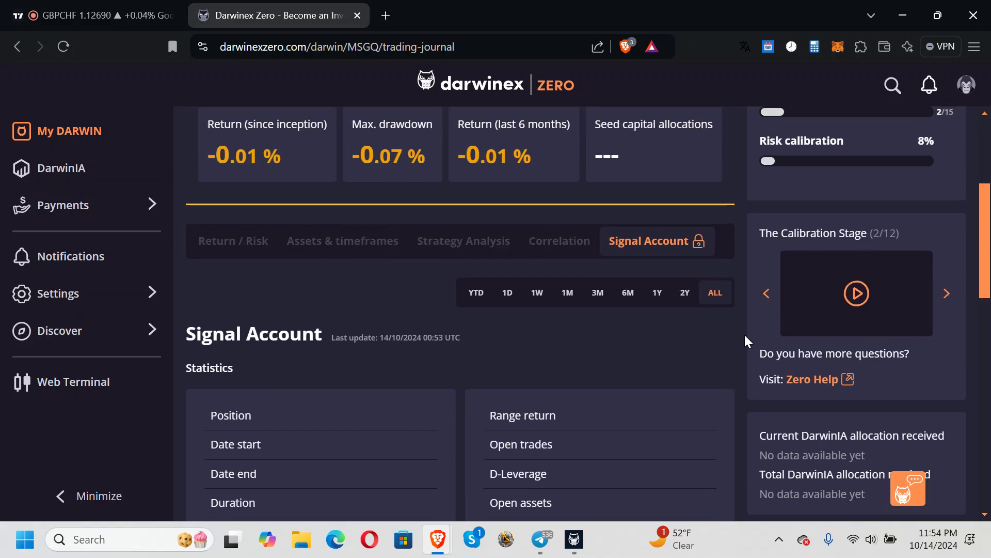
scroll(747, 332, up, 2)
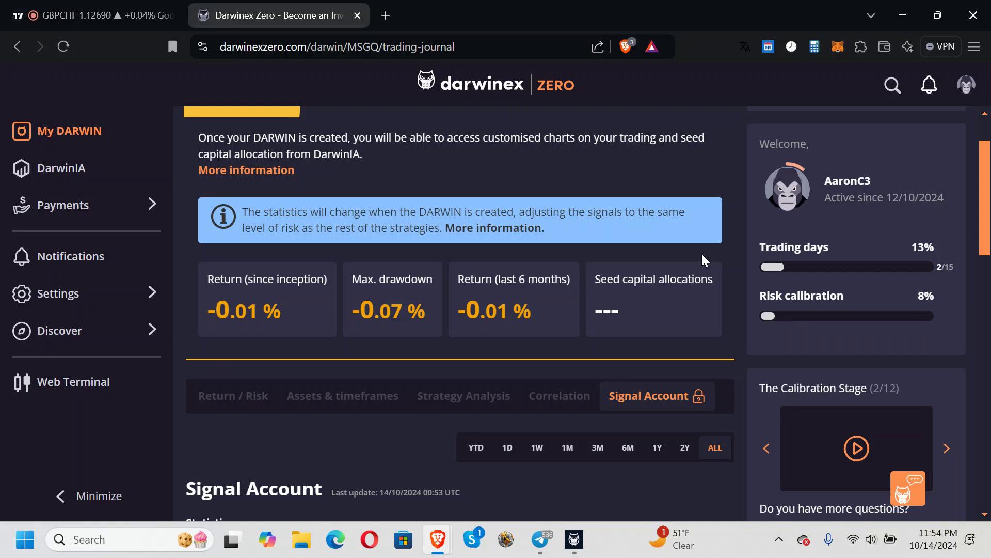
scroll(704, 260, up, 2)
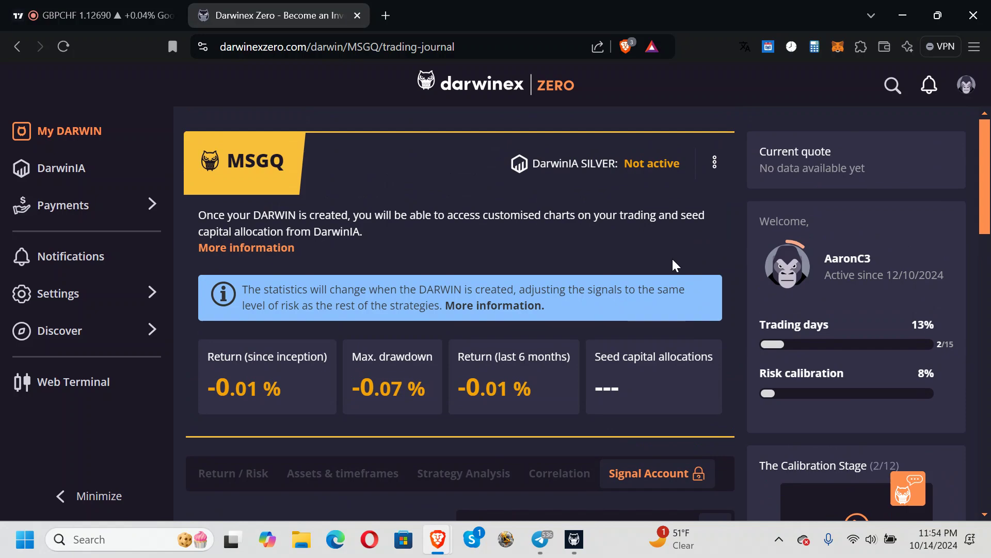
- Return to DarwinIA and read through the programme Rules section
click(21, 168)
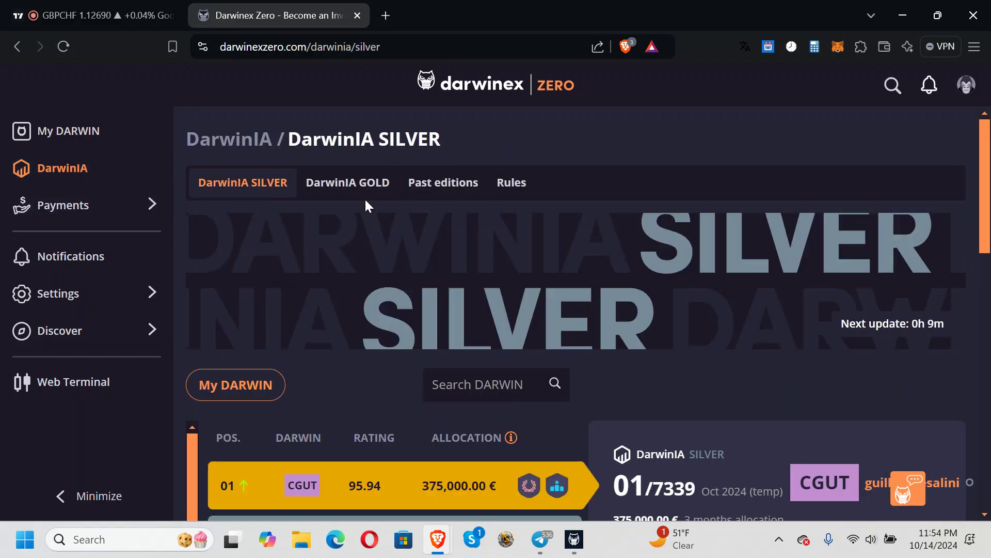
click(522, 187)
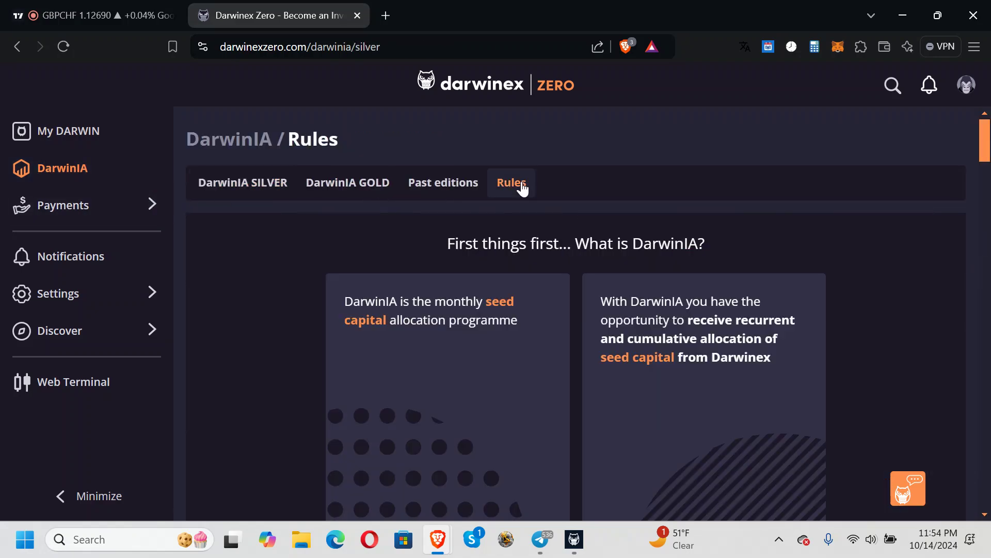
scroll(545, 270, down, 15)
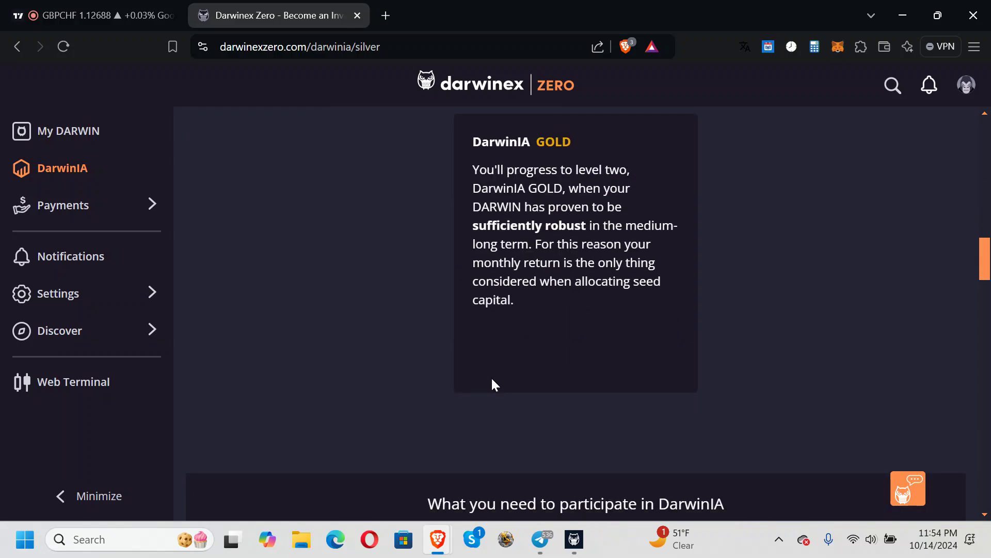
scroll(491, 377, down, 8)
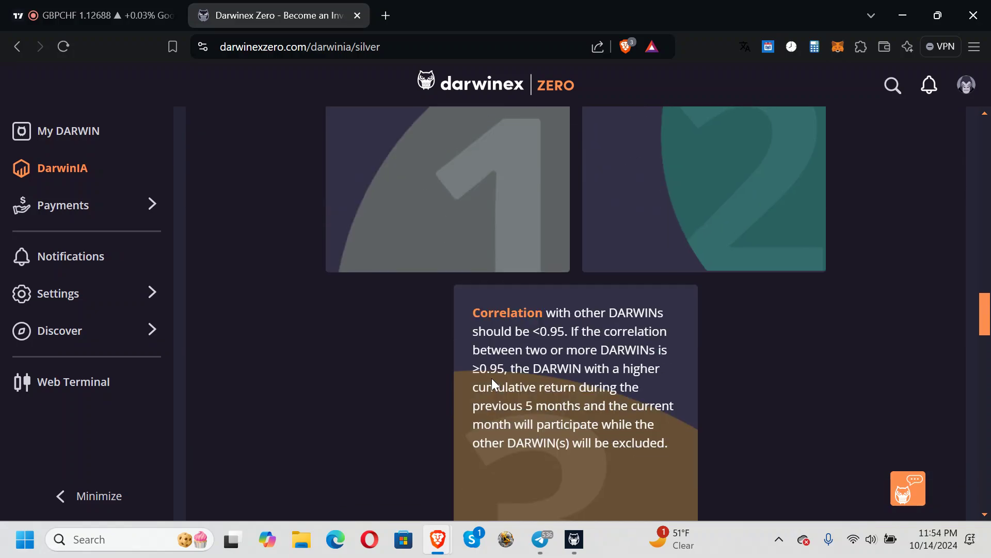
scroll(491, 383, up, 4)
scroll(486, 359, down, 2)
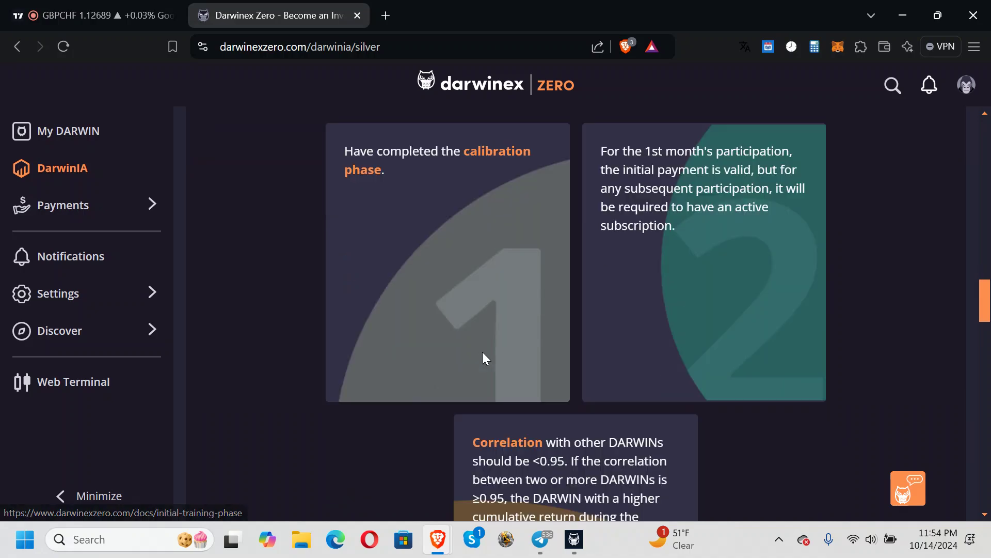
scroll(483, 353, down, 5)
scroll(483, 353, up, 3)
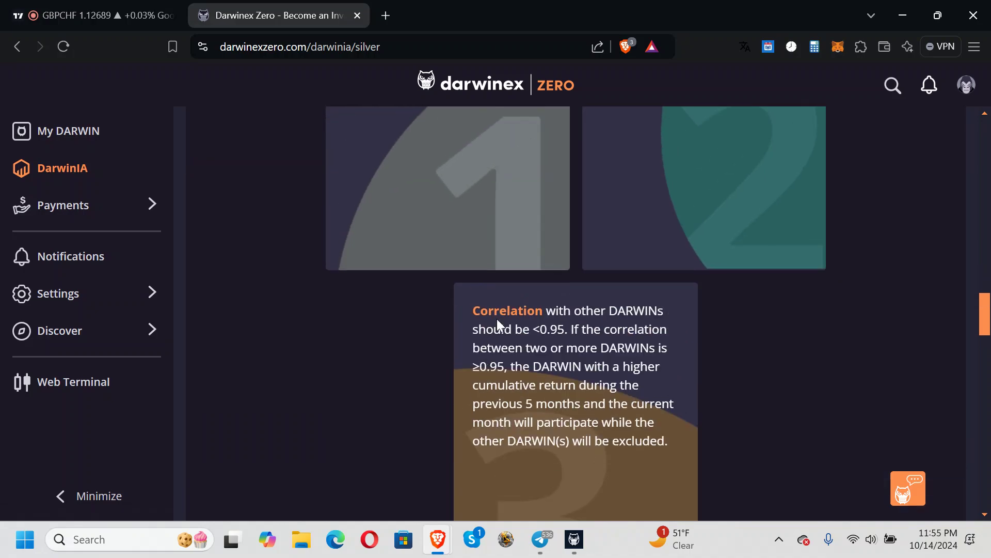
scroll(497, 320, down, 3)
scroll(491, 361, up, 1)
scroll(491, 361, down, 3)
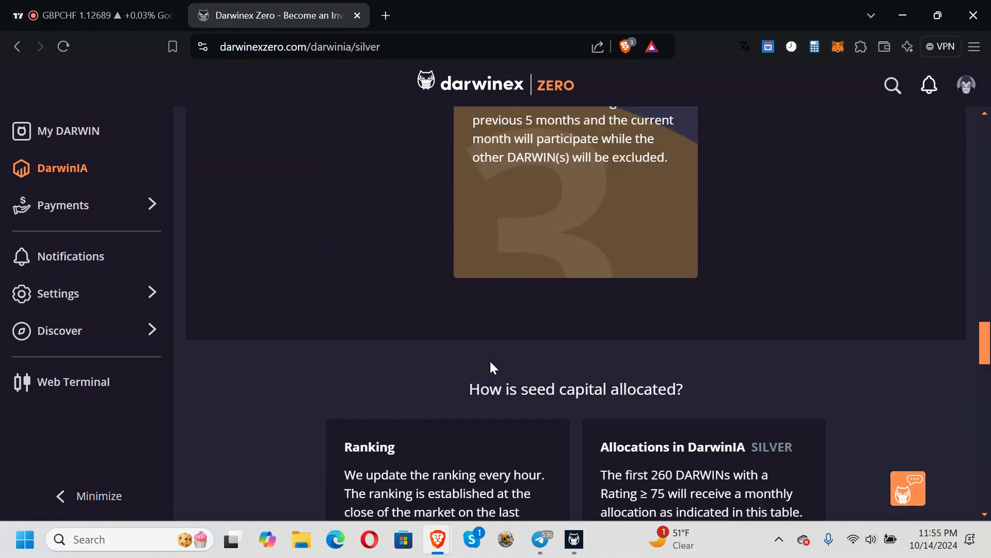
scroll(491, 364, down, 8)
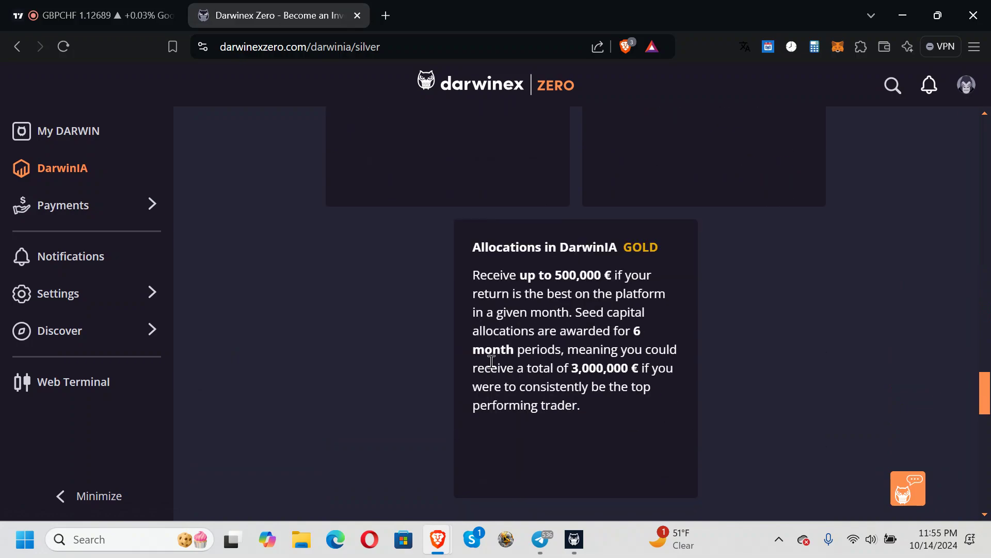
- Reach the seed-capital section: the first 260 DARWINs rated ≥ 75 get monthly allocations
scroll(491, 361, up, 20)
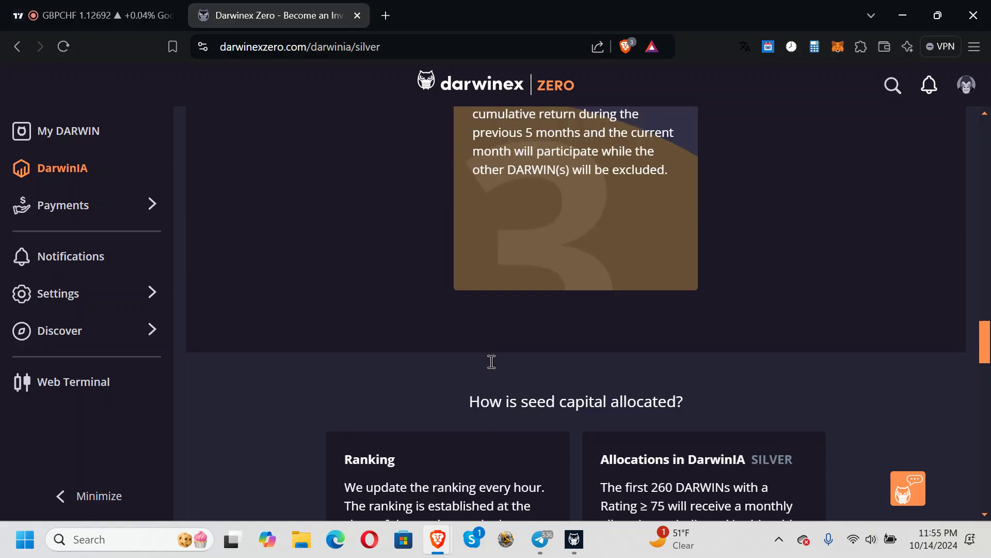
scroll(492, 362, up, 15)
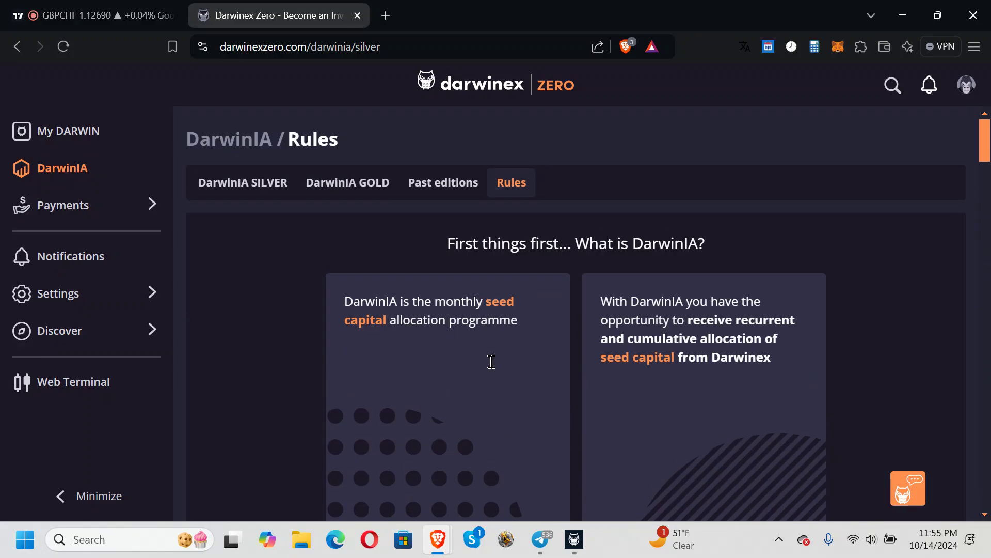
scroll(490, 362, down, 8)
scroll(491, 361, up, 8)
scroll(490, 361, down, 4)
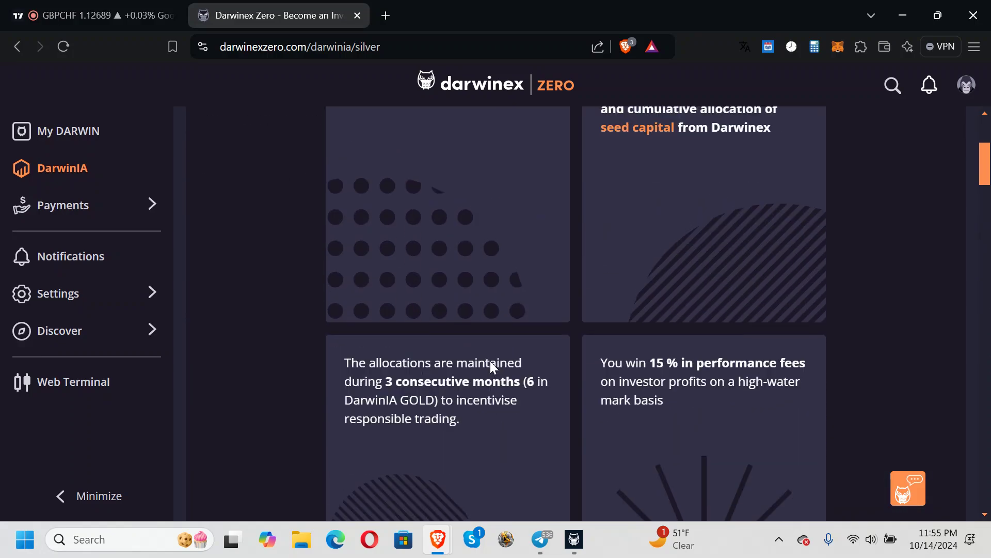
scroll(490, 361, down, 4)
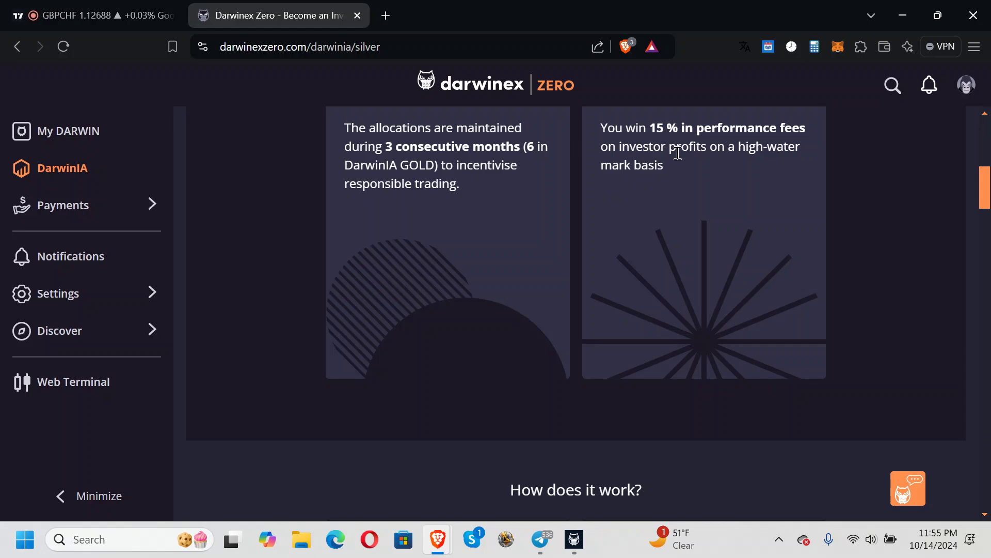
scroll(691, 172, down, 5)
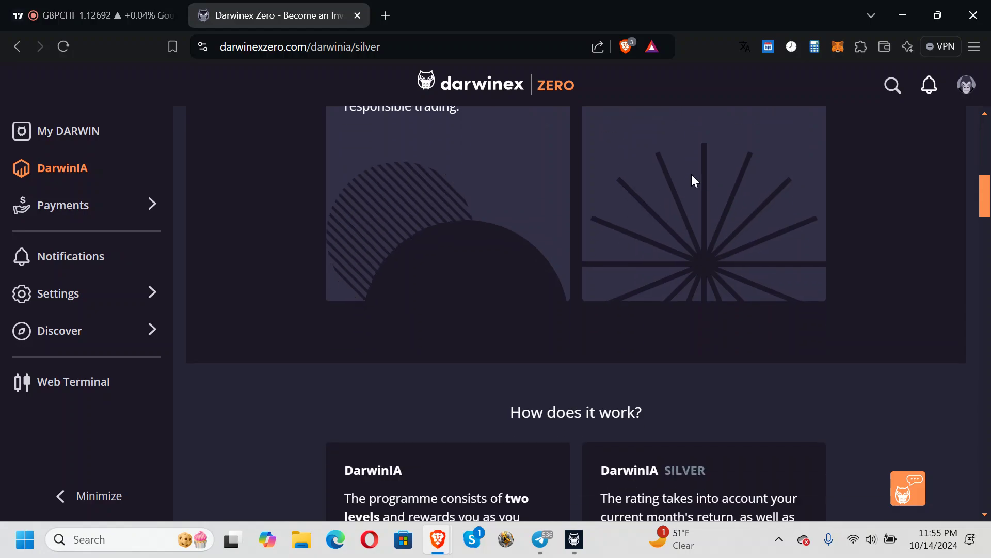
scroll(588, 309, down, 6)
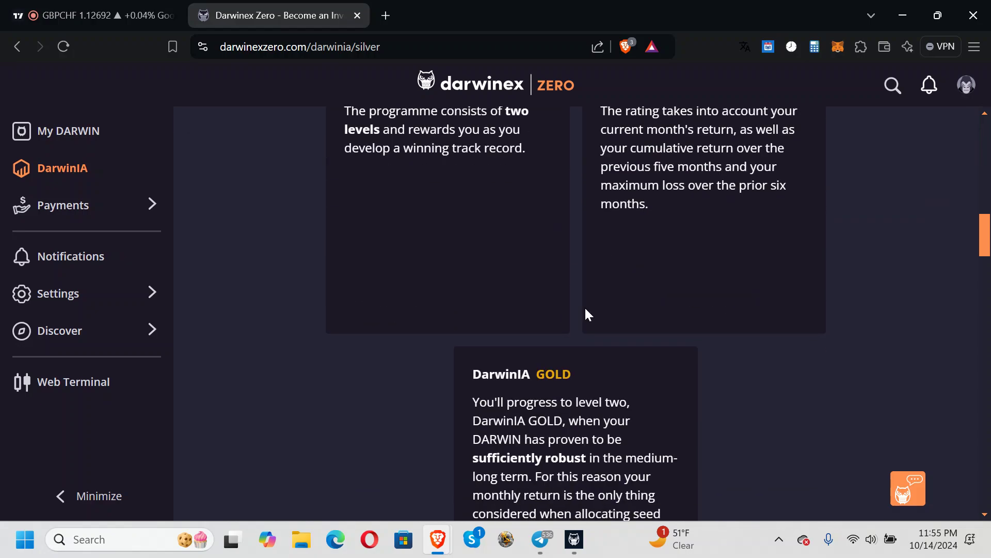
scroll(586, 314, up, 1)
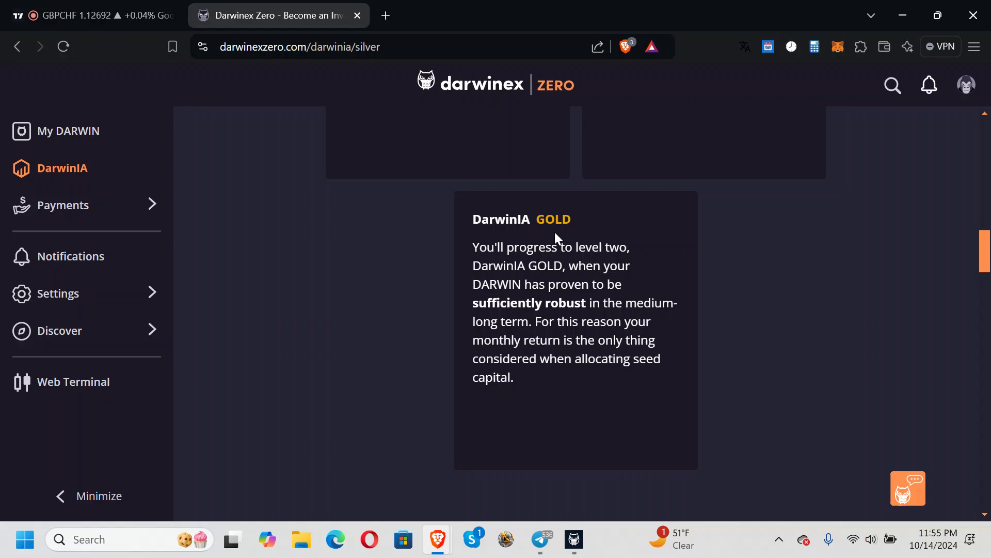
scroll(543, 282, down, 7)
scroll(543, 284, down, 10)
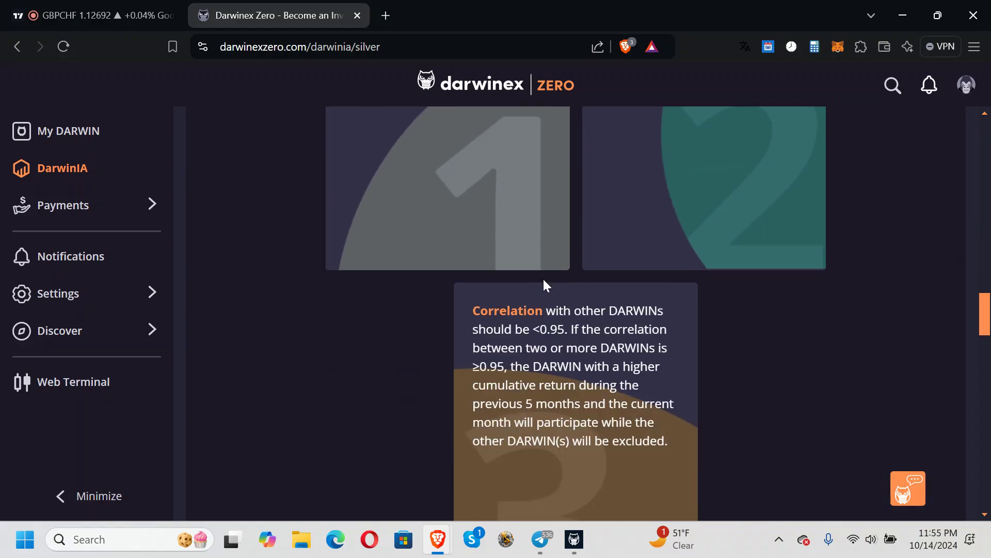
scroll(544, 279, down, 1)
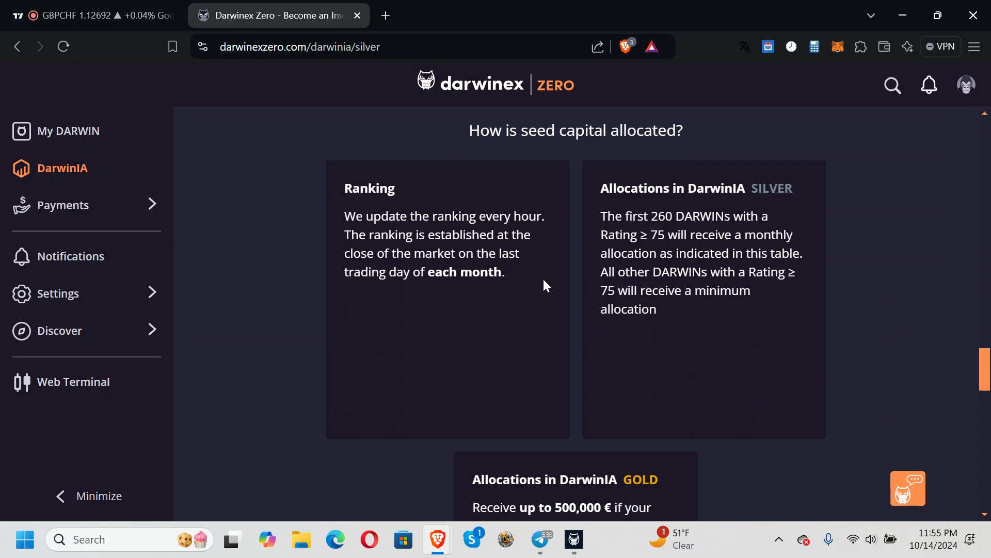
- Open the MSGQ DARWIN trading journal showing -0.01% return and -0.07% max drawdown
click(98, 138)
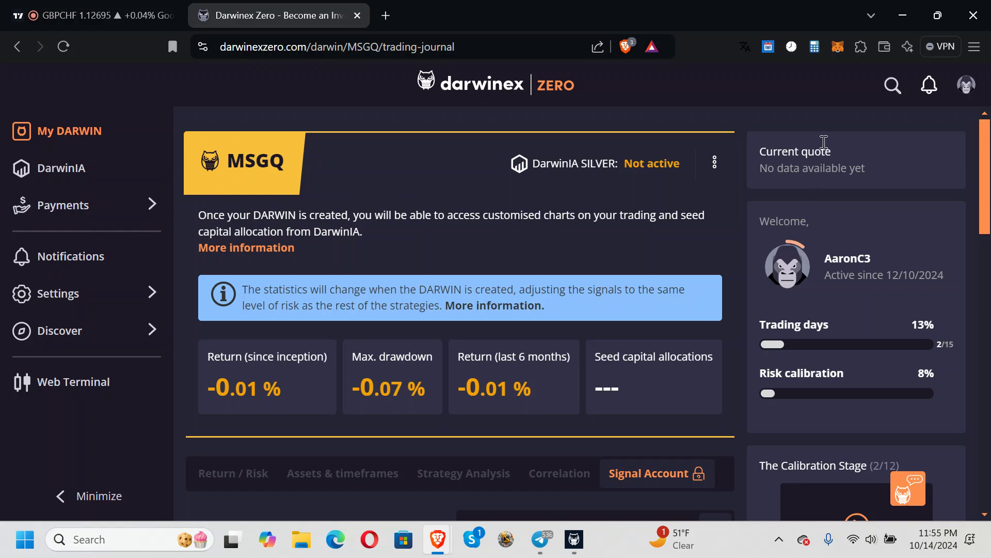
- In the calculator extension, enter 135,000,000 and take 5% of it, giving 6,750,000
click(813, 47)
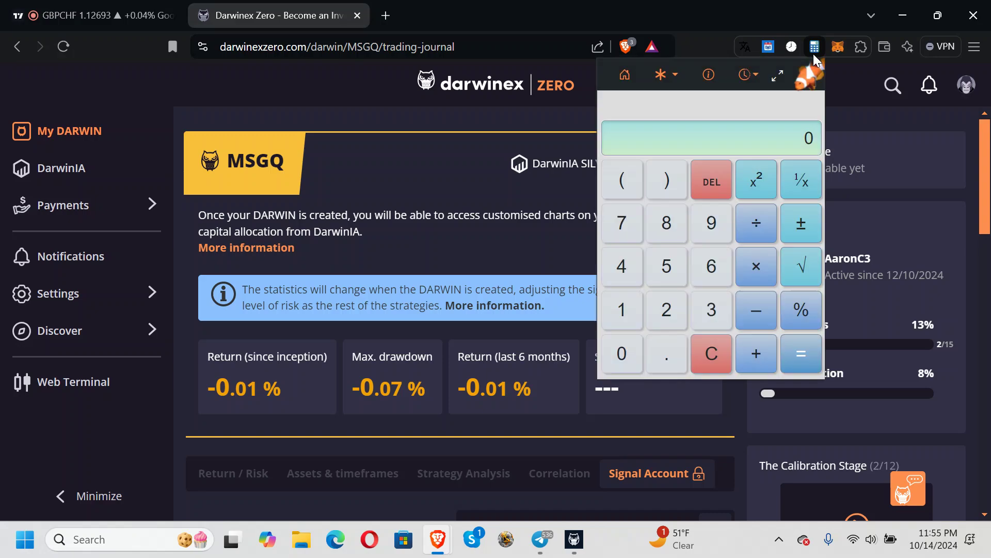
click(634, 309)
click(691, 308)
click(666, 274)
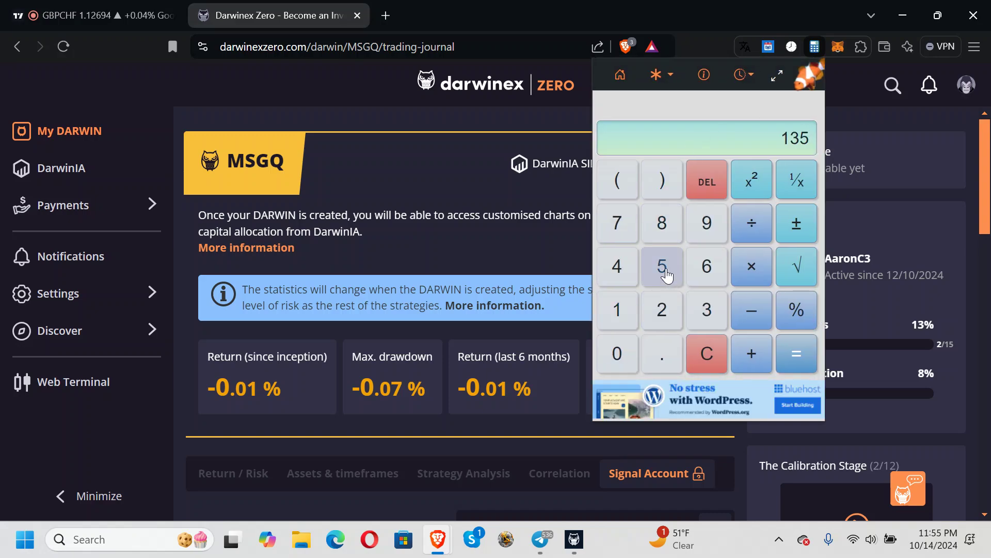
triple_click(631, 353)
click(631, 353)
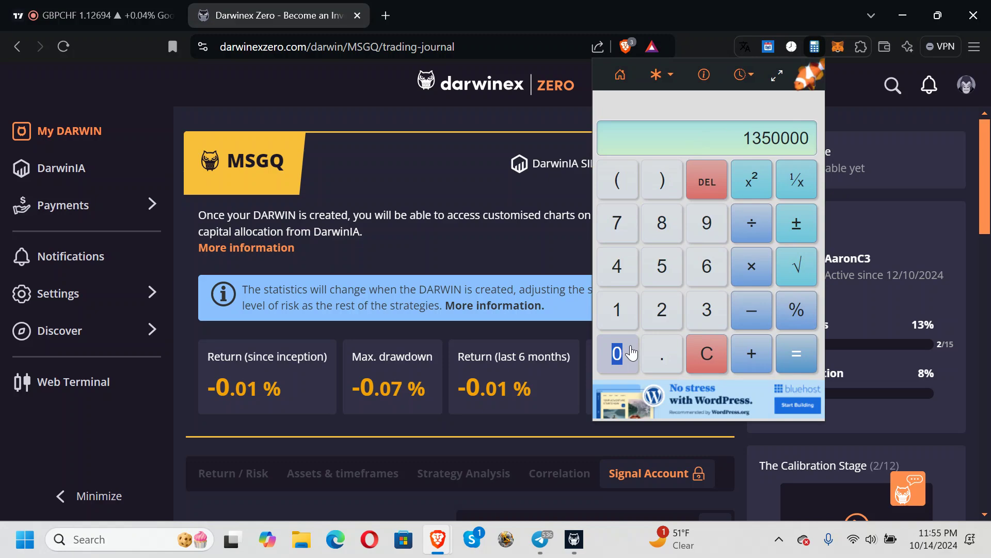
click(631, 353)
click(632, 353)
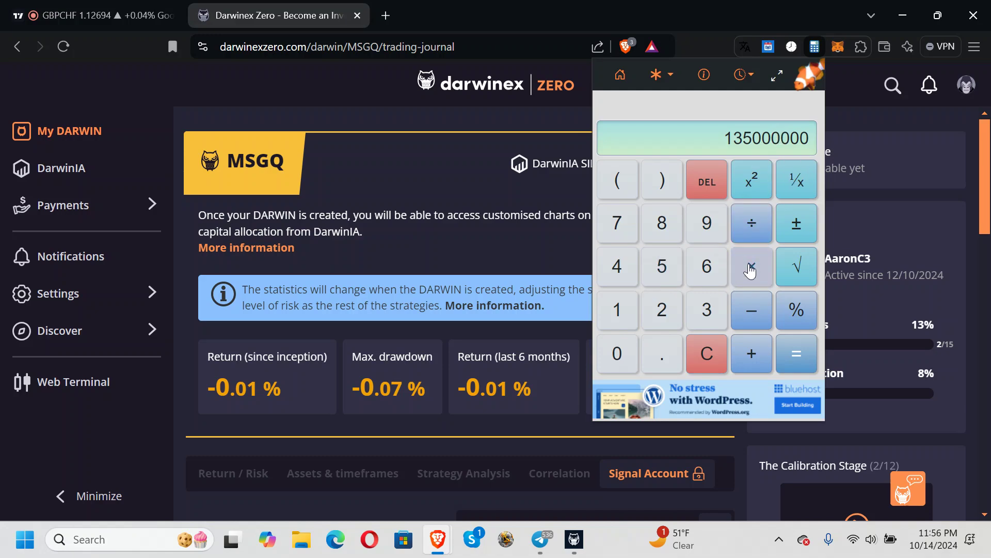
click(751, 270)
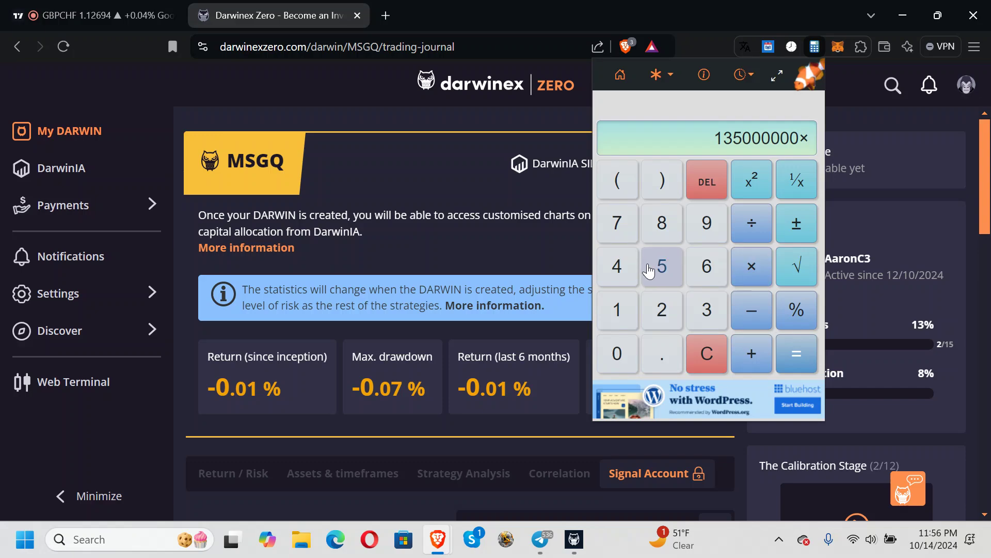
click(656, 269)
click(794, 313)
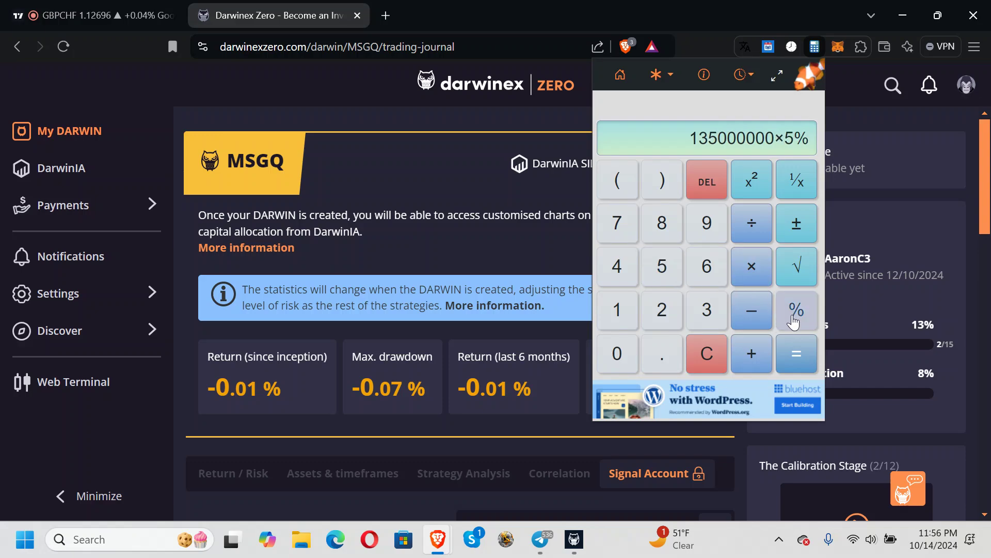
click(796, 353)
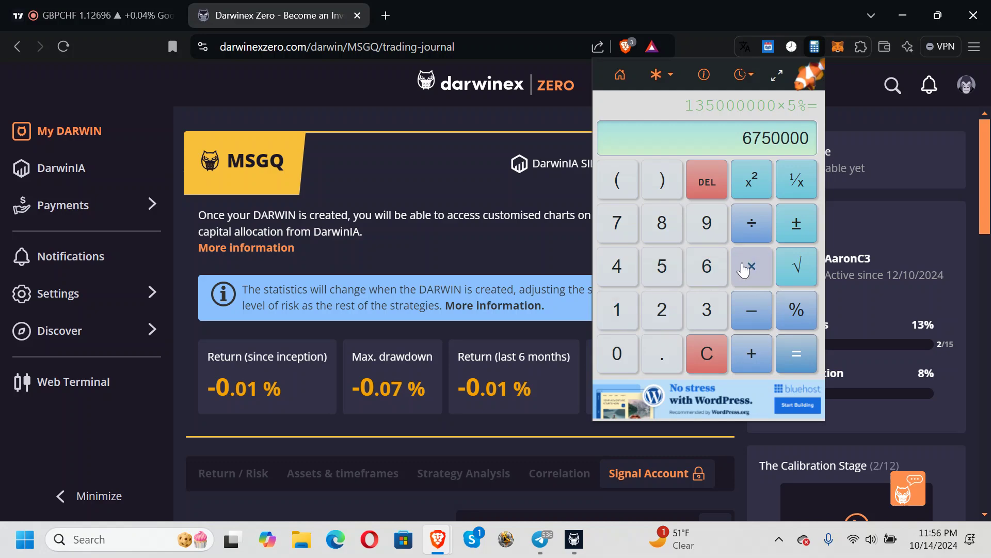
- Take 15% of the 6,750,000 result, giving 1,012,500
click(743, 269)
click(617, 309)
click(661, 266)
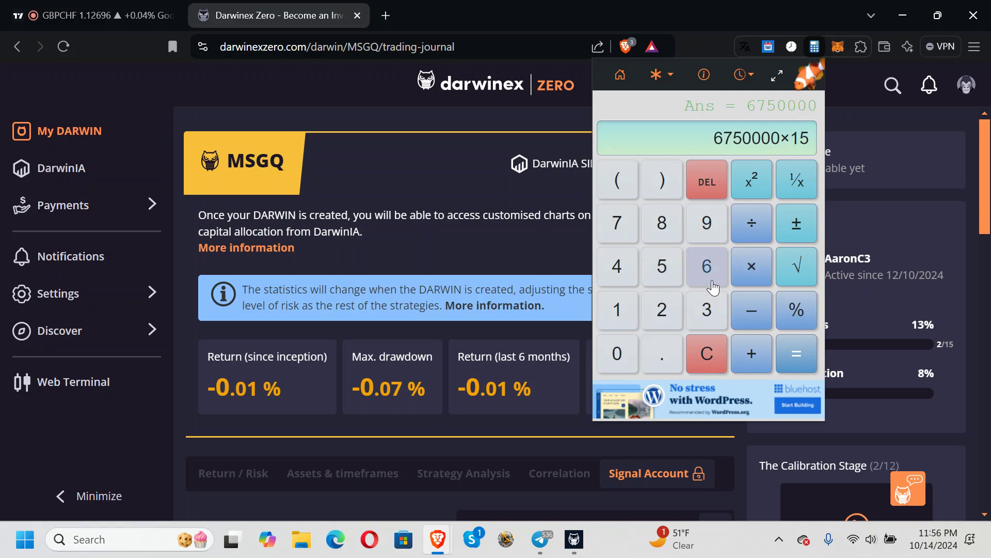
click(794, 316)
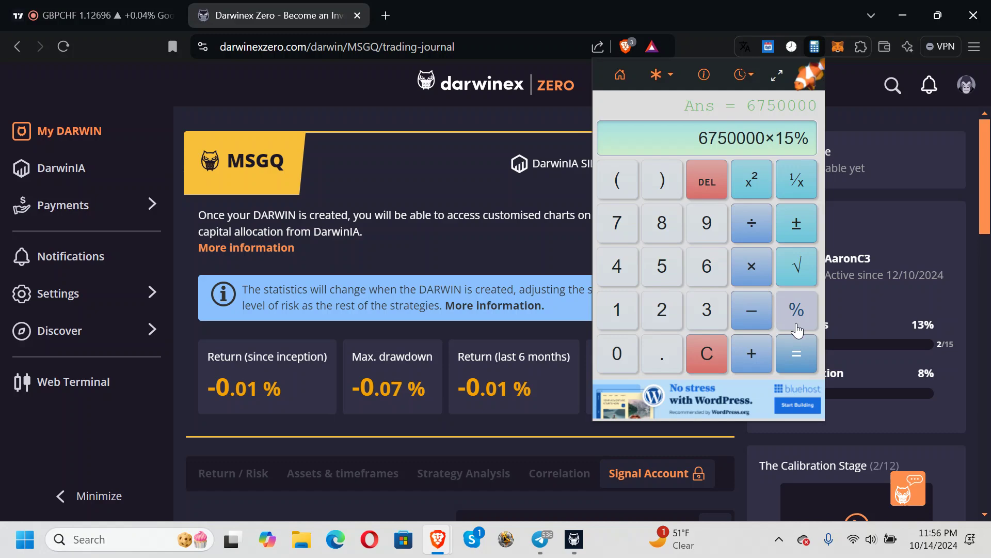
click(799, 355)
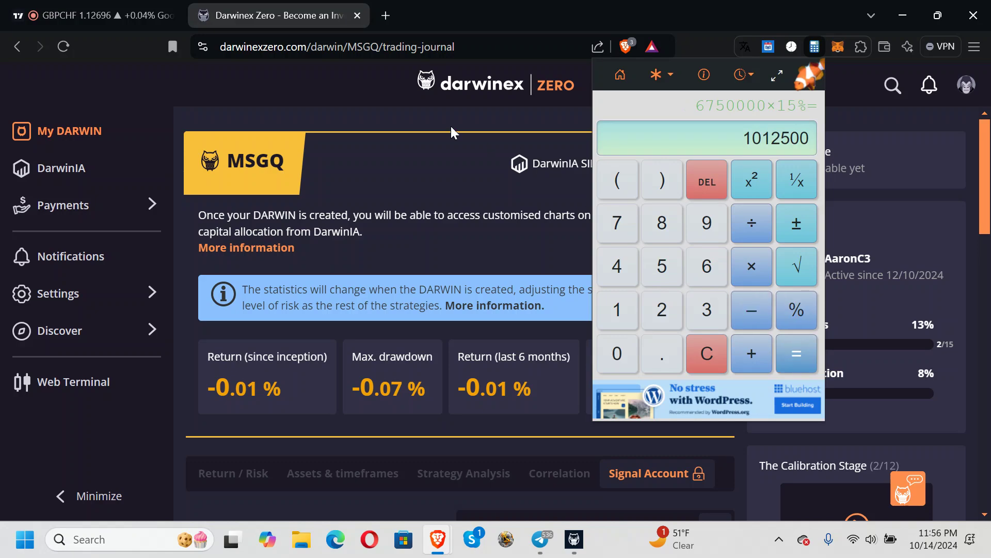
- Close the calculator popup and scroll the MSGQ trading journal
click(360, 105)
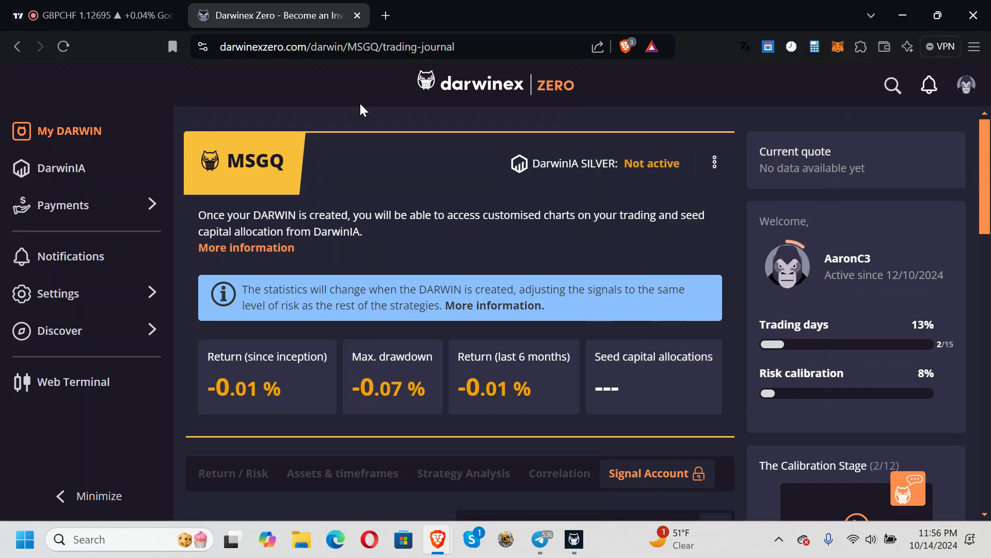
scroll(535, 341, down, 15)
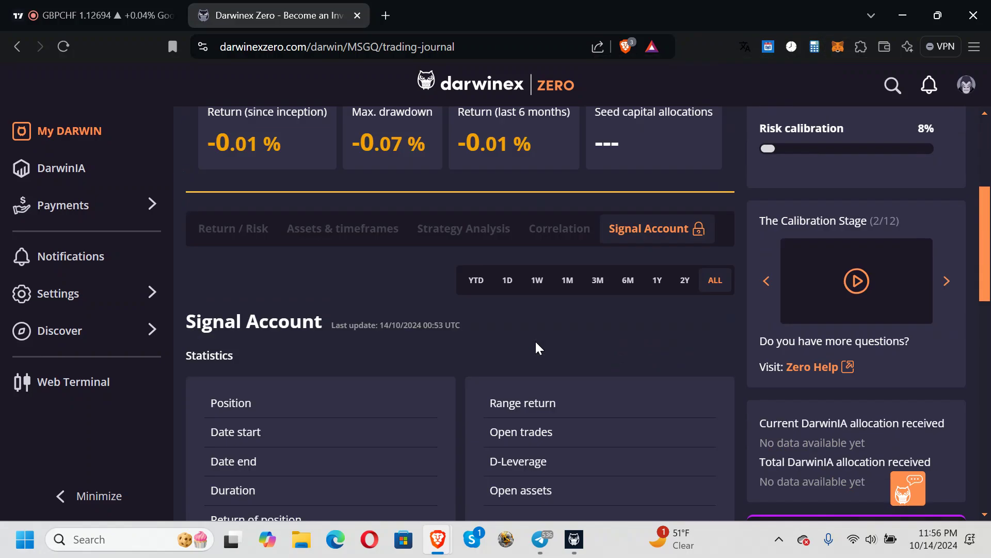
scroll(535, 339, up, 10)
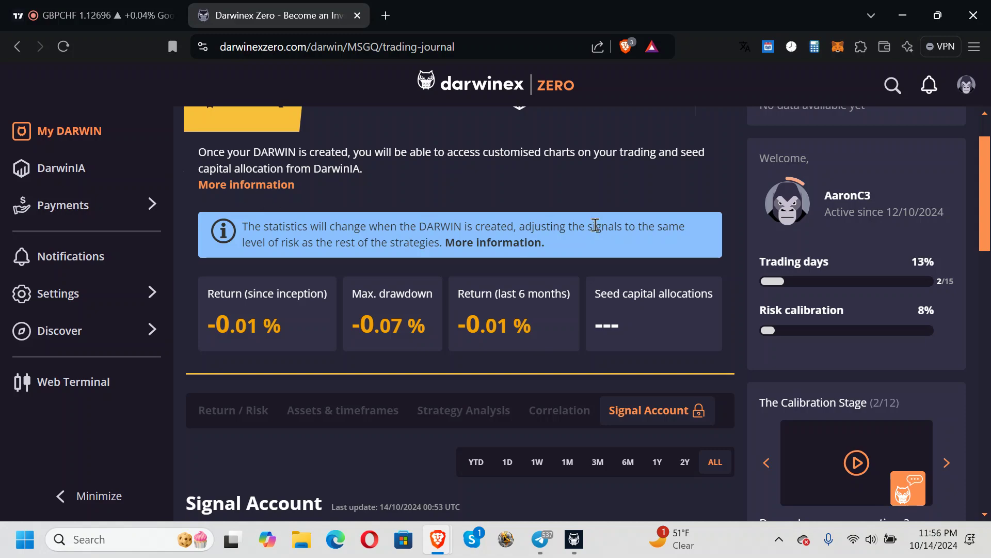
- Play the Calibration Stage (2/12) video, then close its window
click(854, 463)
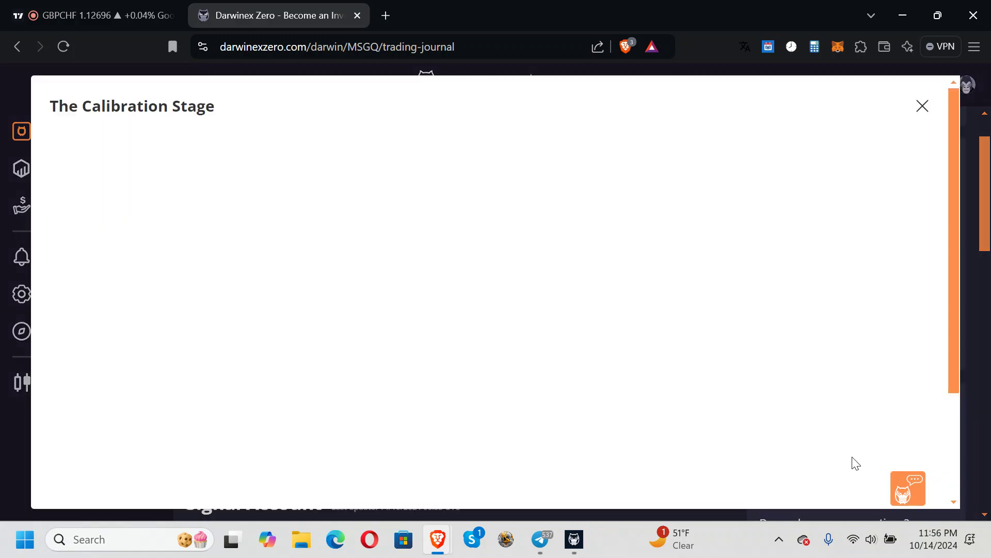
scroll(514, 282, down, 2)
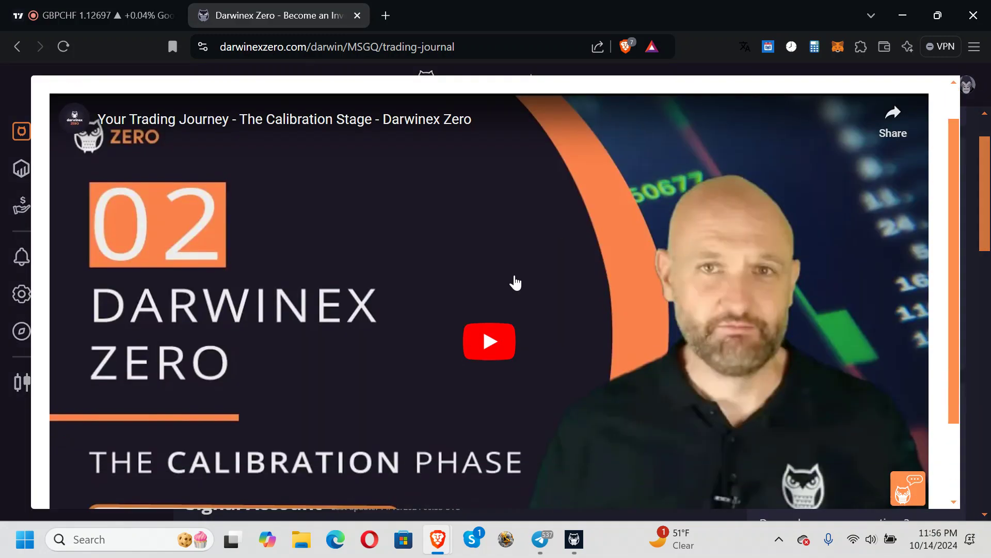
scroll(153, 101, up, 2)
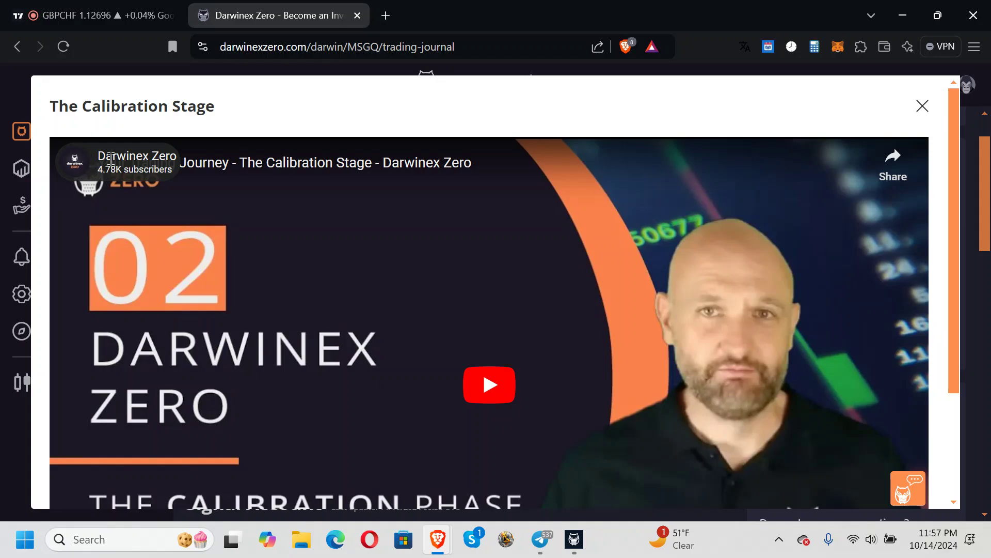
scroll(470, 335, down, 4)
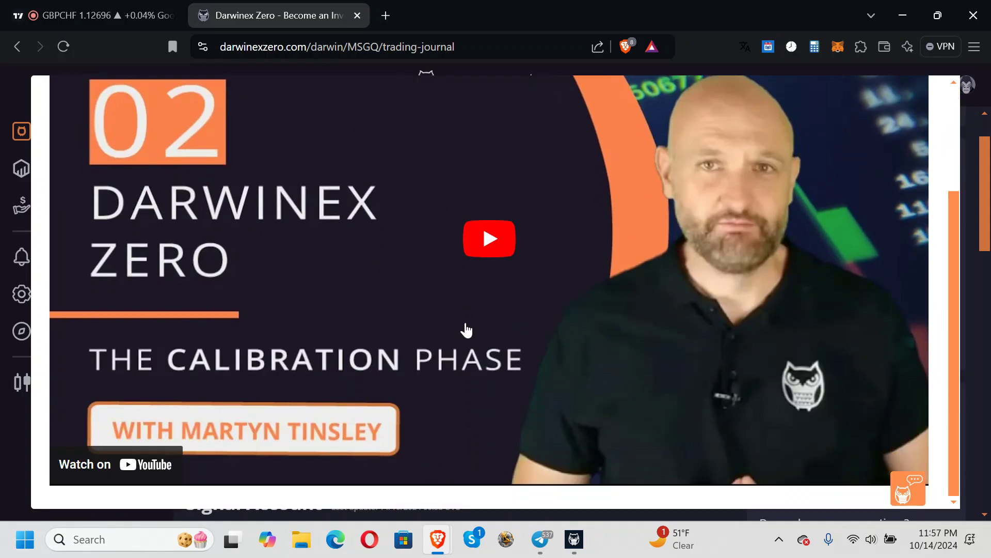
scroll(445, 195, up, 4)
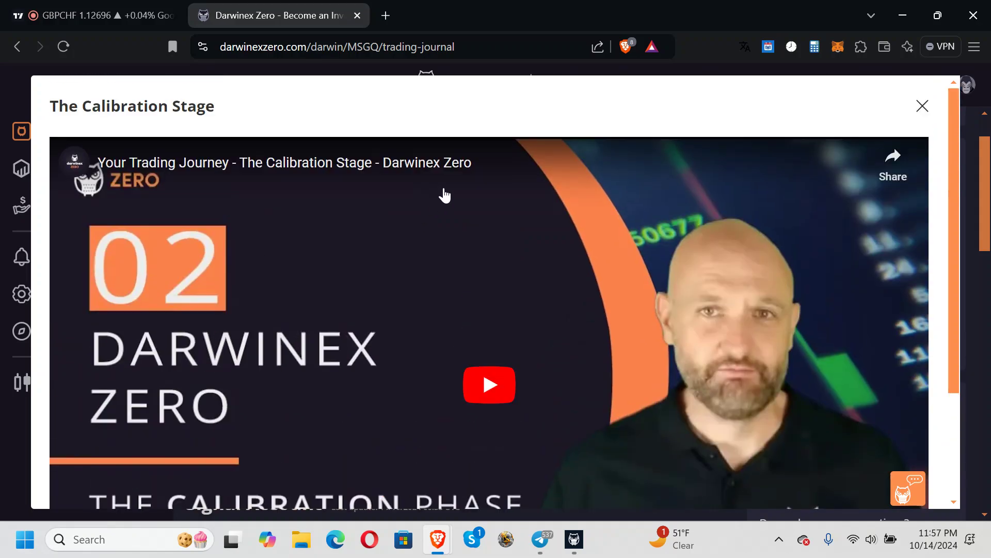
click(925, 109)
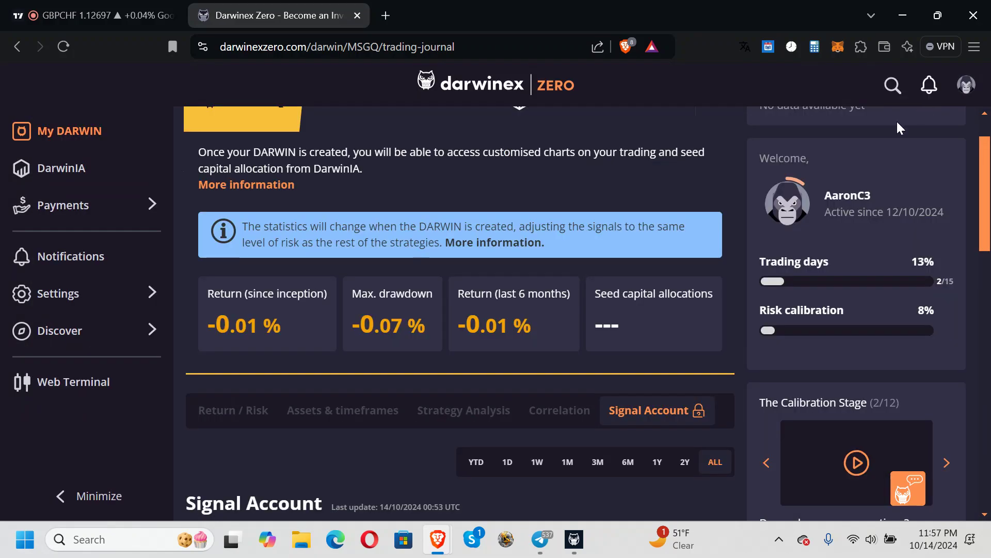
- Compress the GBPCHF chart's price scale for a wider range, then bring MetaTrader 5 forward
click(103, 17)
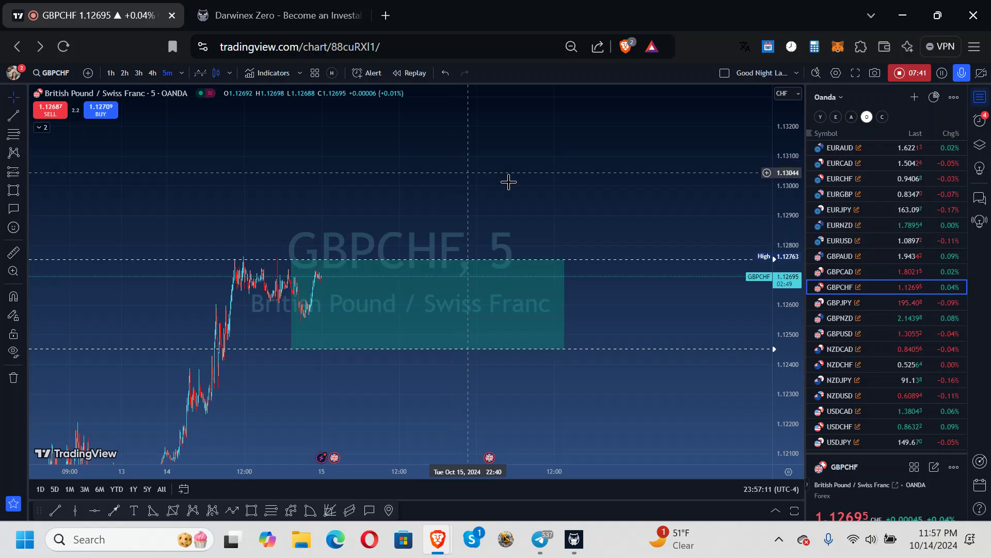
click(575, 539)
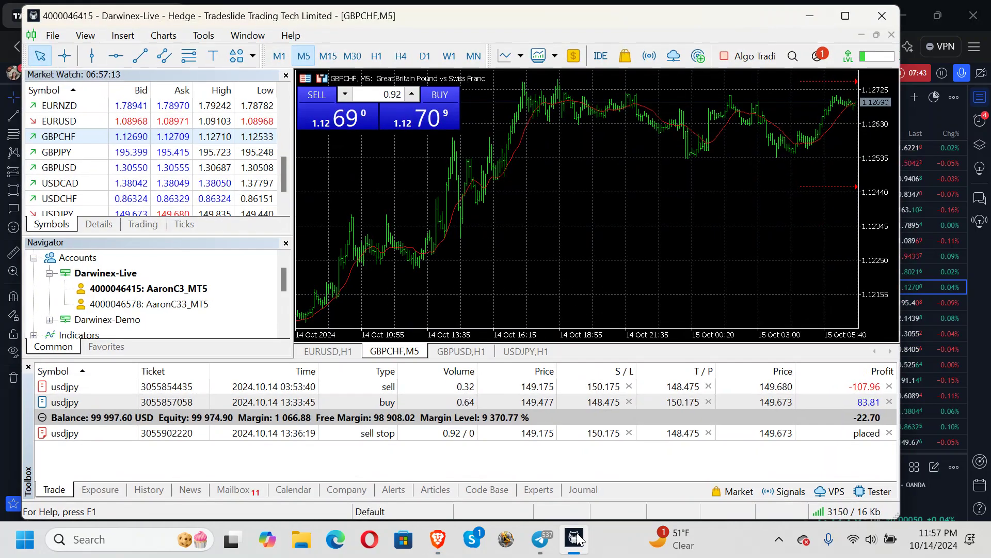
click(810, 15)
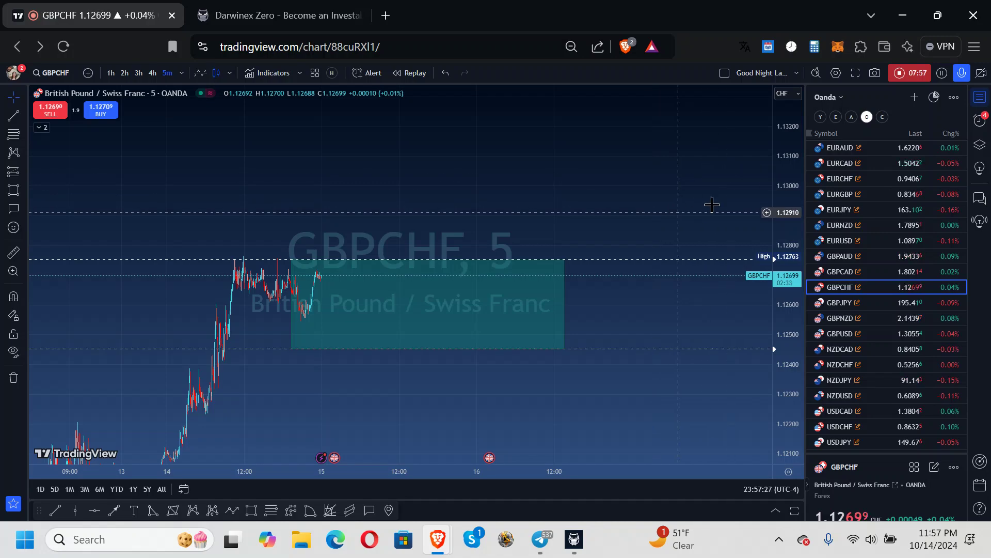
drag(782, 130, 783, 225)
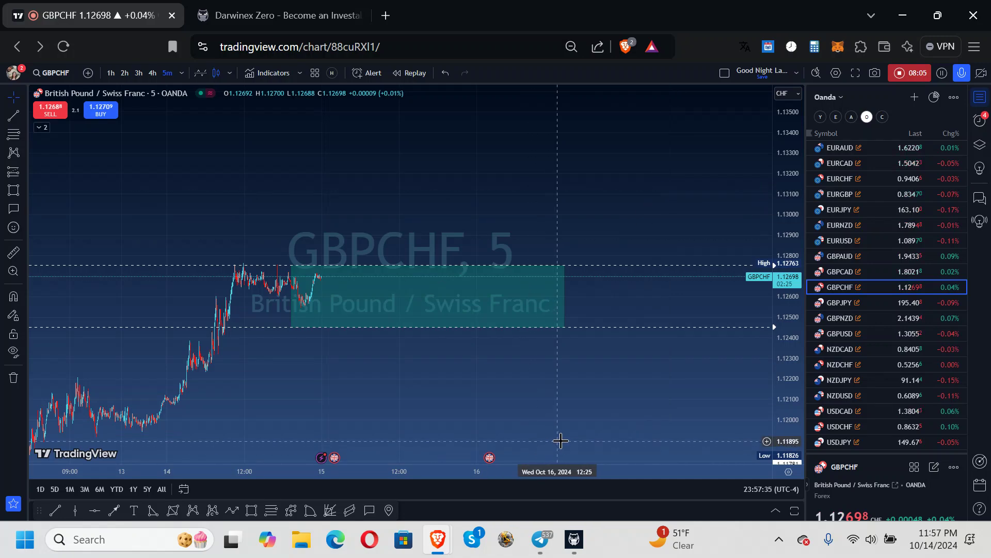
click(574, 539)
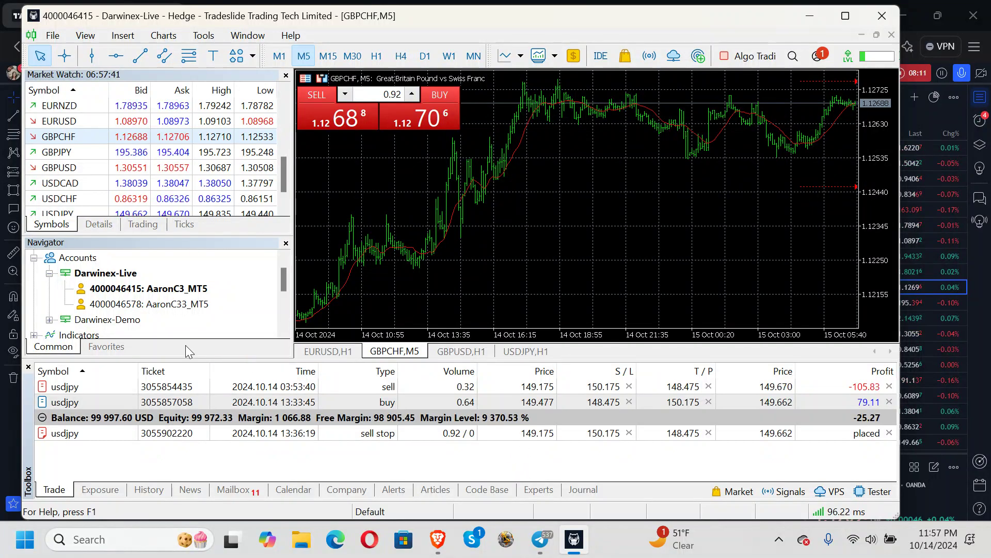
- Log into the second Darwinex-Live account holding the GBPCHF buy stop and sell stop orders
double_click(120, 305)
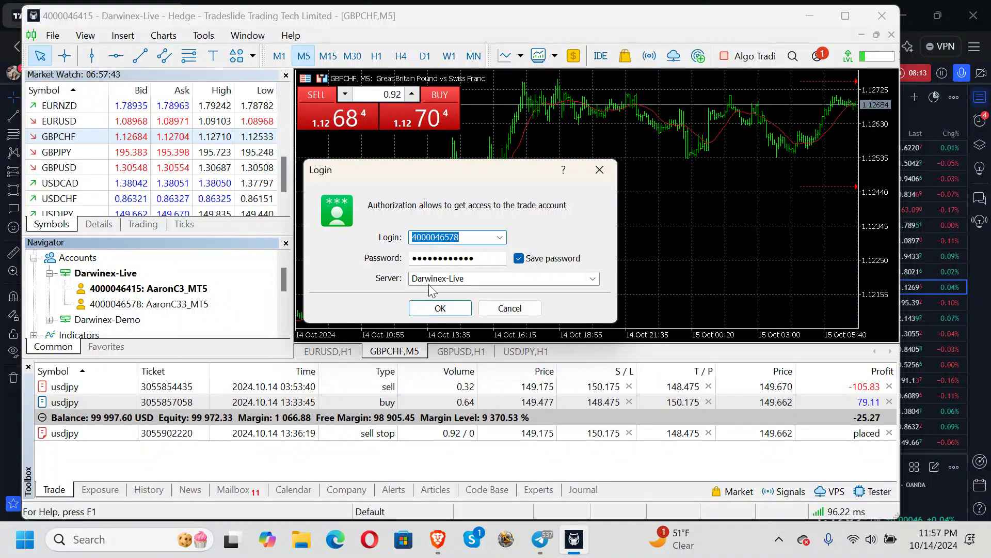
click(430, 306)
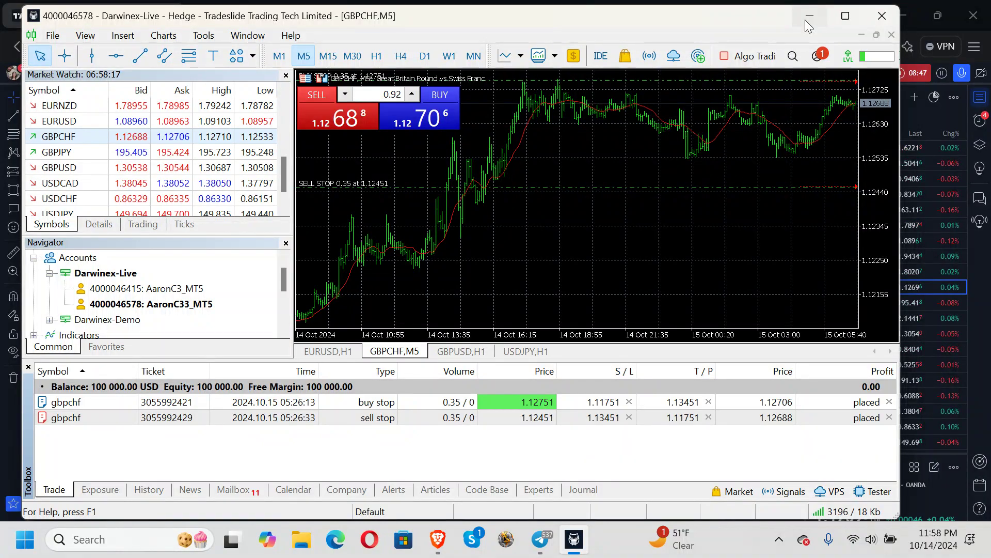
- Minimise MetaTrader 5, then pan and compress the GBPCHF chart to show a wider price range
click(808, 16)
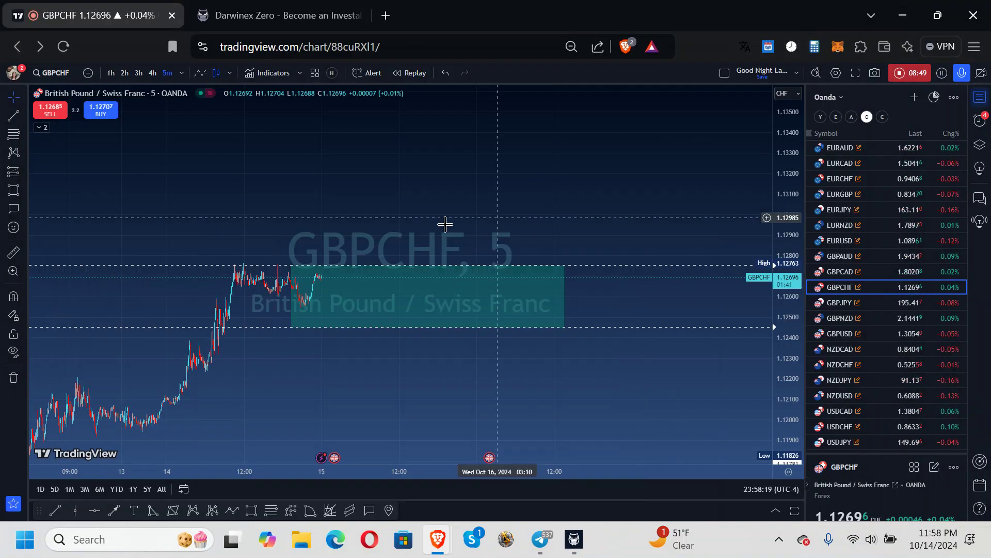
drag(446, 217, 392, 173)
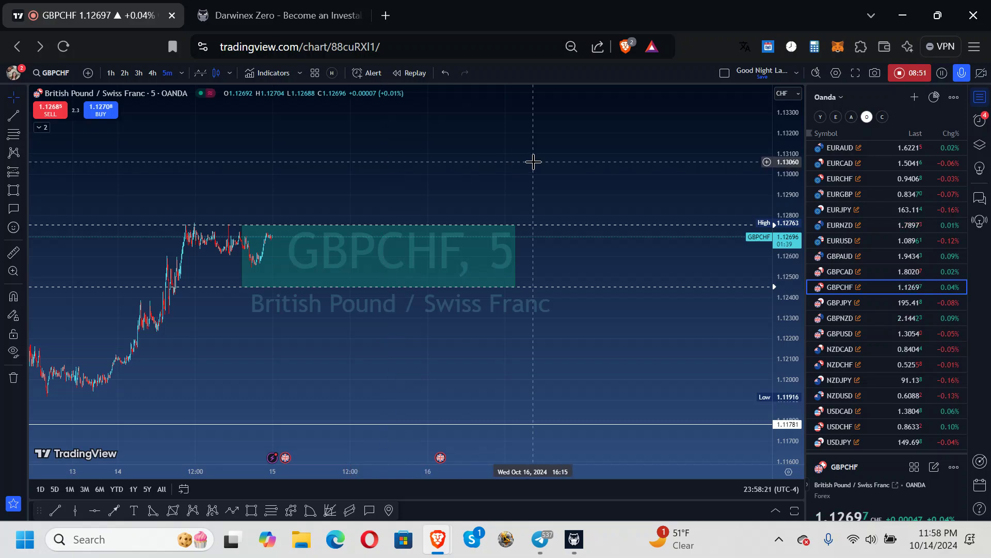
drag(533, 162, 541, 152)
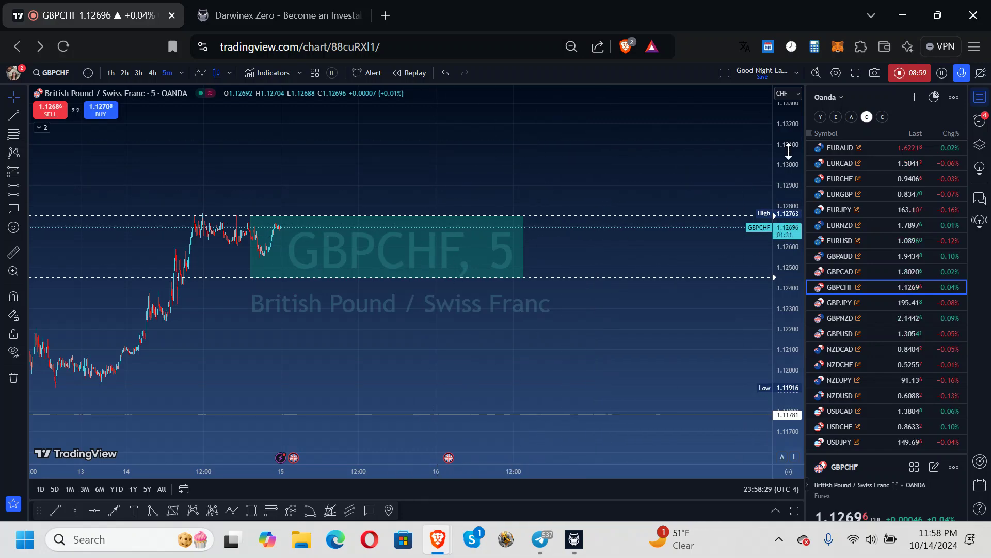
drag(789, 151, 788, 289)
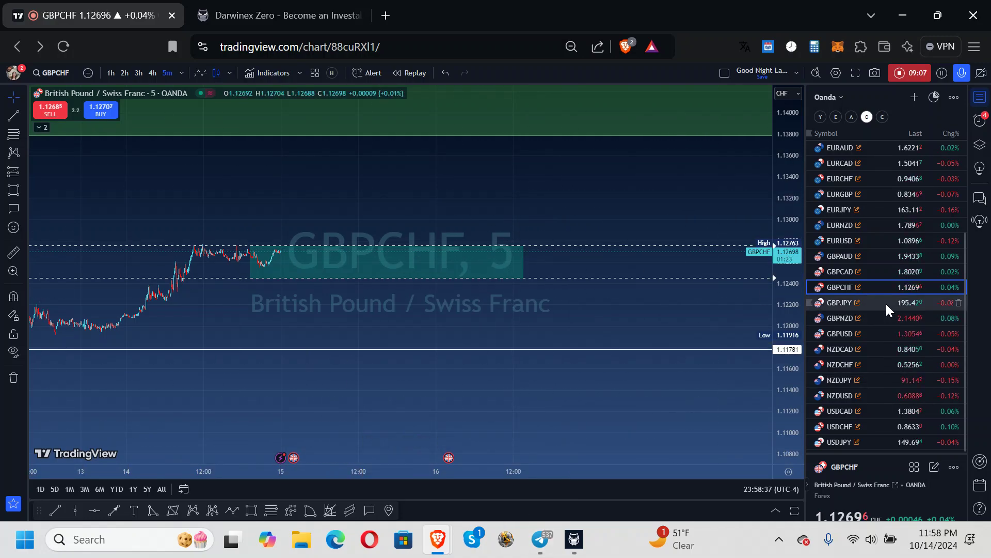
- Switch the chart to USDJPY and rescale it around the drawings
click(878, 441)
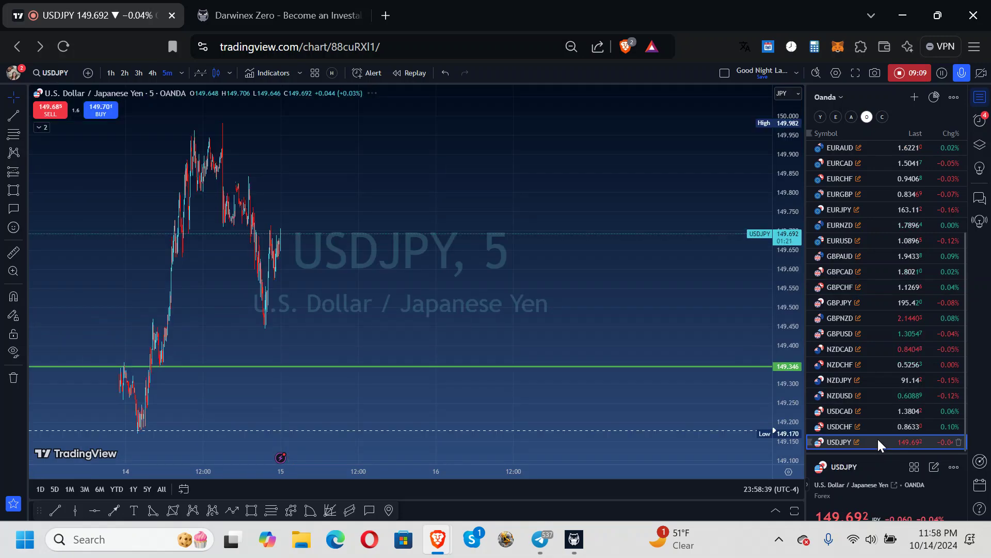
scroll(645, 367, up, 1)
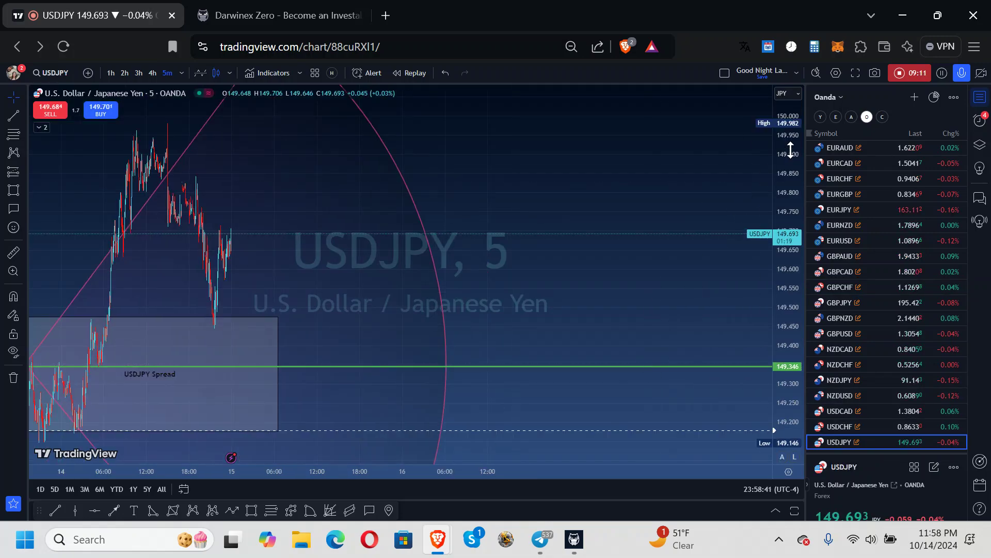
drag(790, 150, 790, 175)
scroll(381, 278, left, 5)
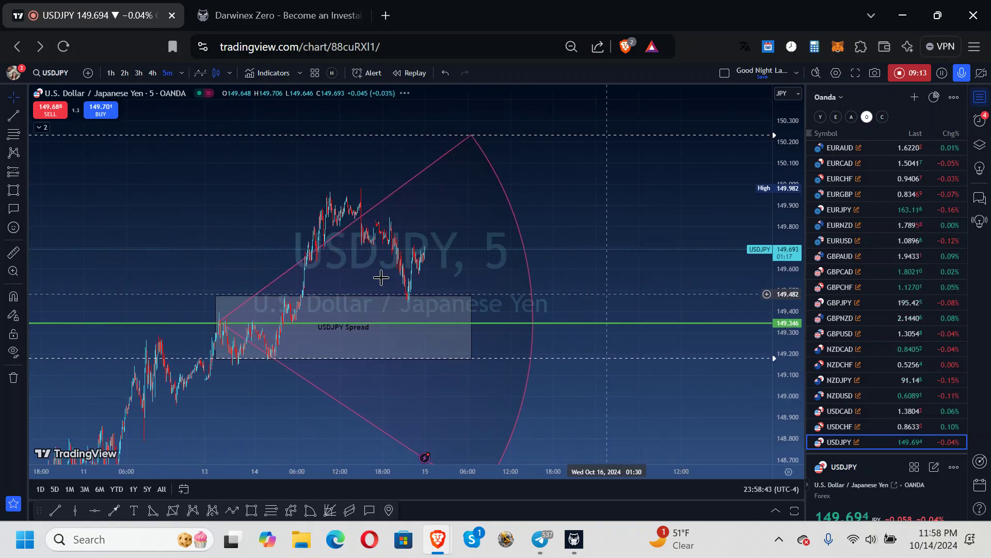
- Measure USDJPY's rally from the spread zone top to the recent high (0.414, 0.28%)
click(12, 253)
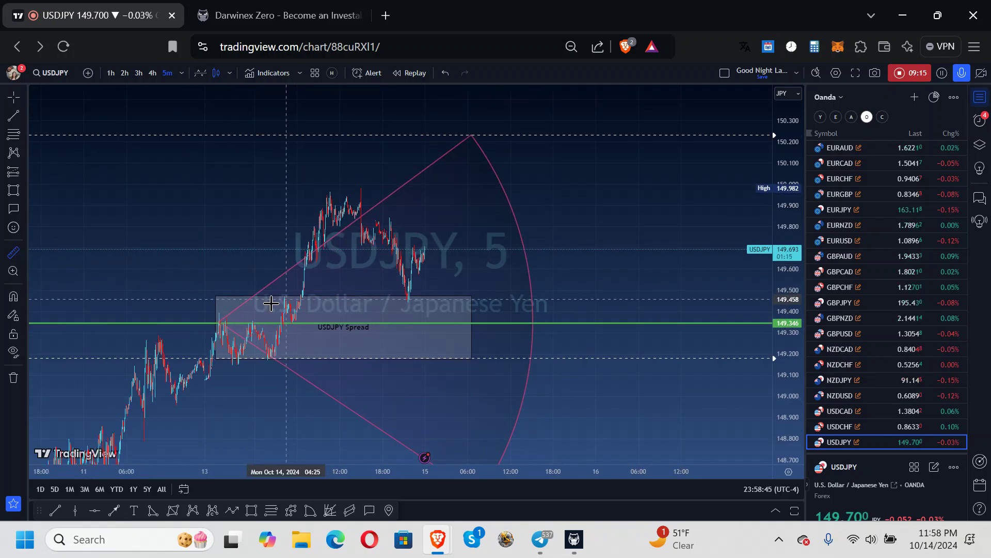
click(221, 325)
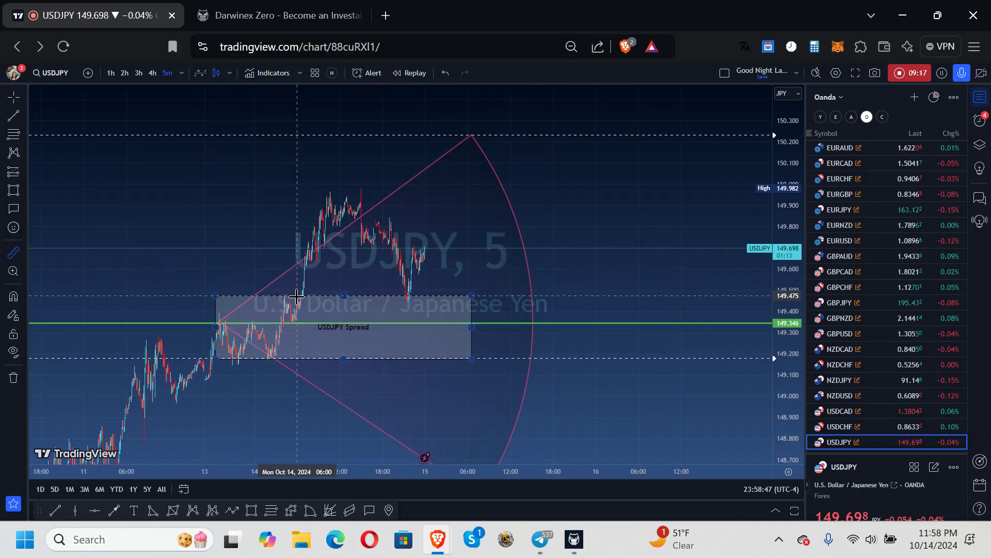
click(302, 295)
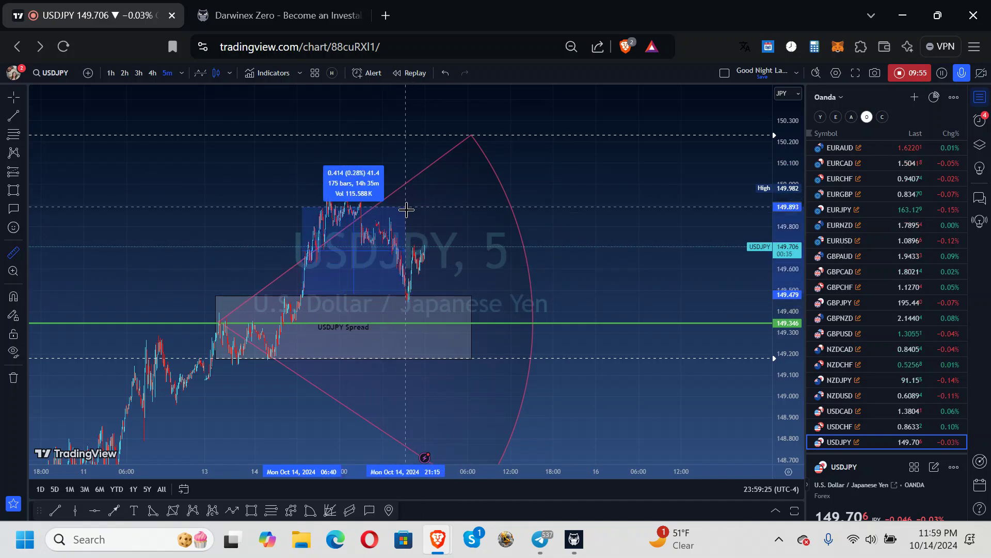
click(395, 163)
click(306, 216)
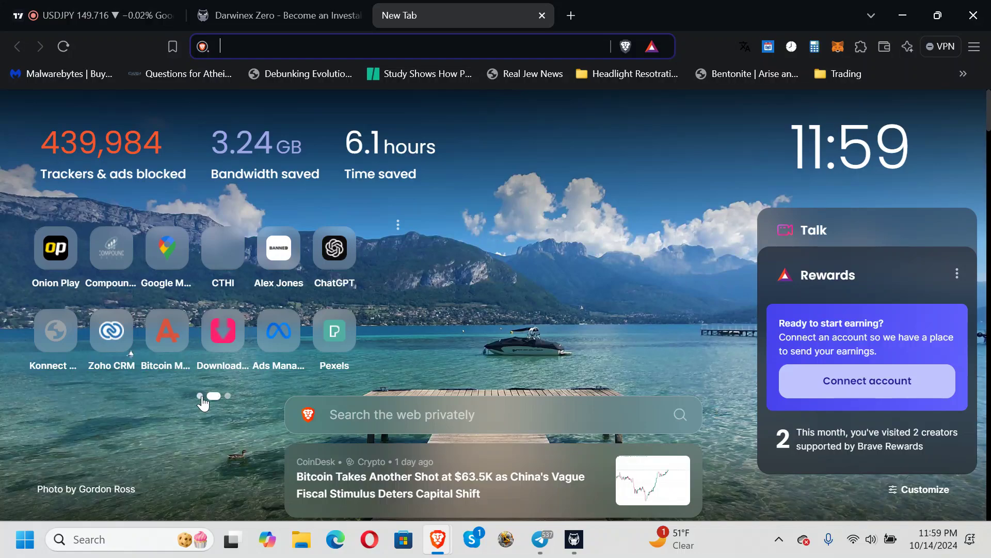
- Open Myfxbook's Forex Sentiment table and show USDJPY at 64% short versus 36% long
click(201, 396)
click(266, 341)
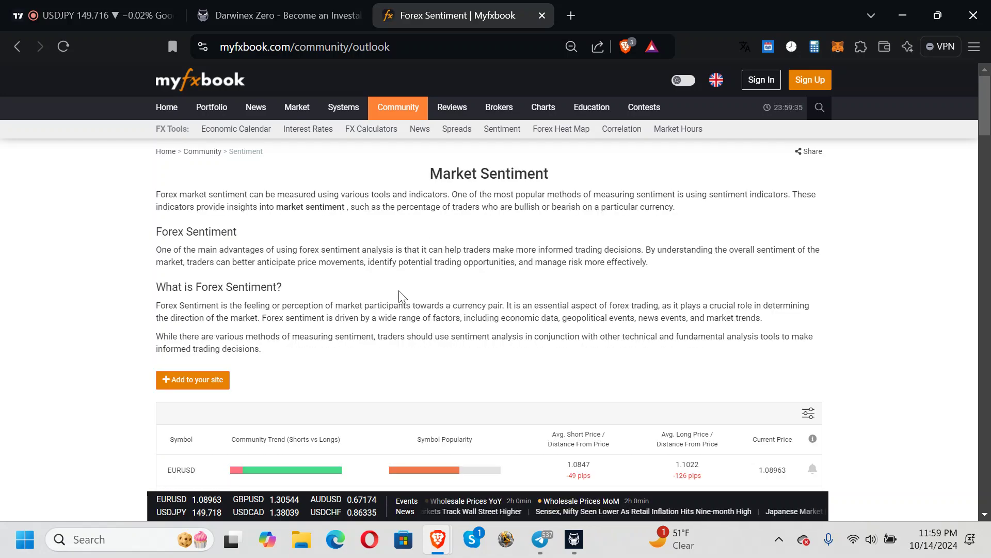
scroll(400, 294, down, 5)
mouse_move(261, 224)
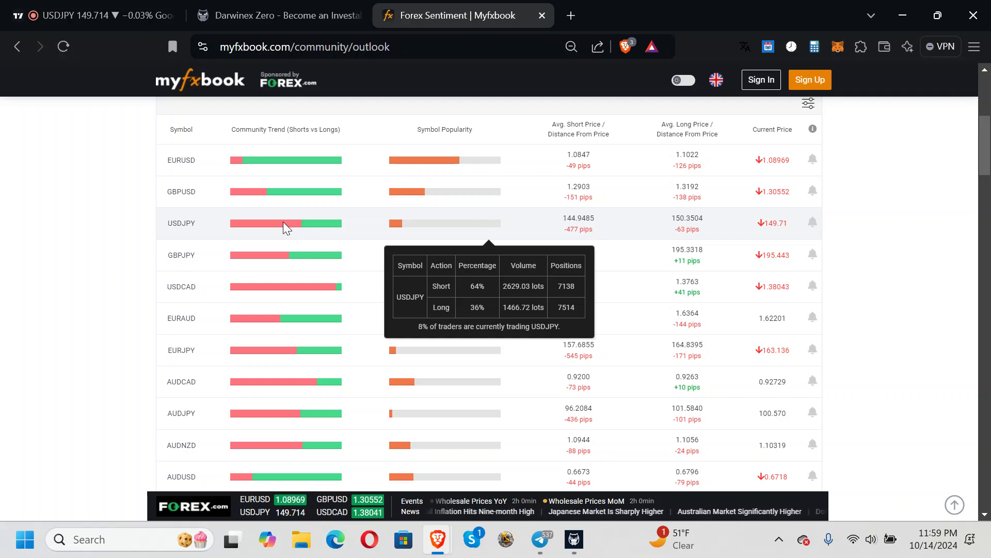
- Return to the TradingView USDJPY chart, leaving the Myfxbook sentiment tab open
click(120, 14)
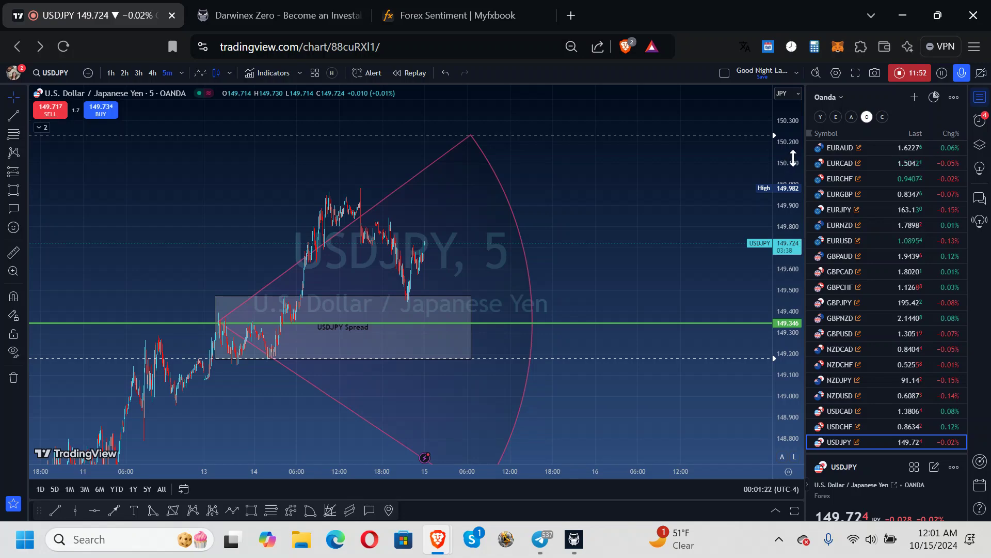
- Compress the USDJPY price scale twice so roughly 148.2 to 150.8 is visible
drag(793, 157, 791, 291)
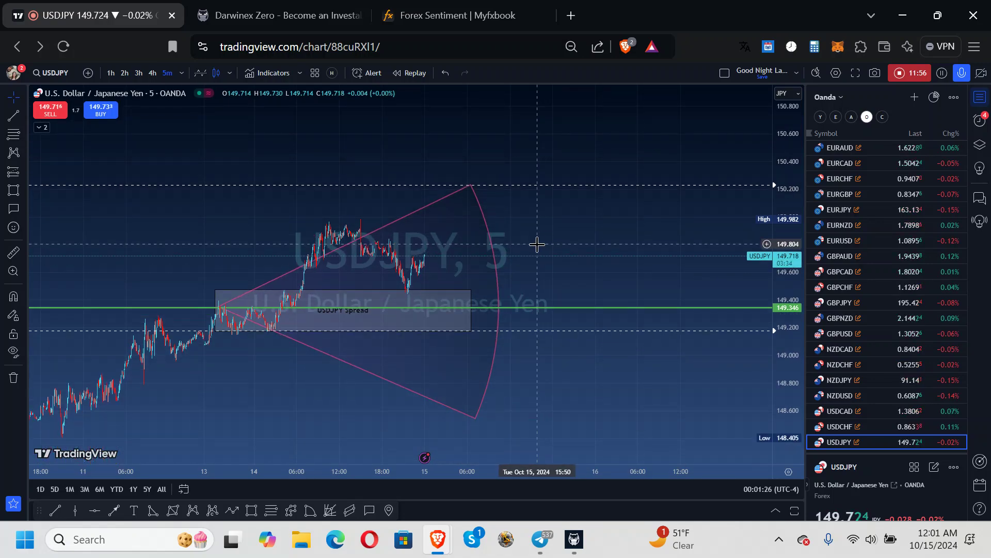
drag(786, 136, 785, 160)
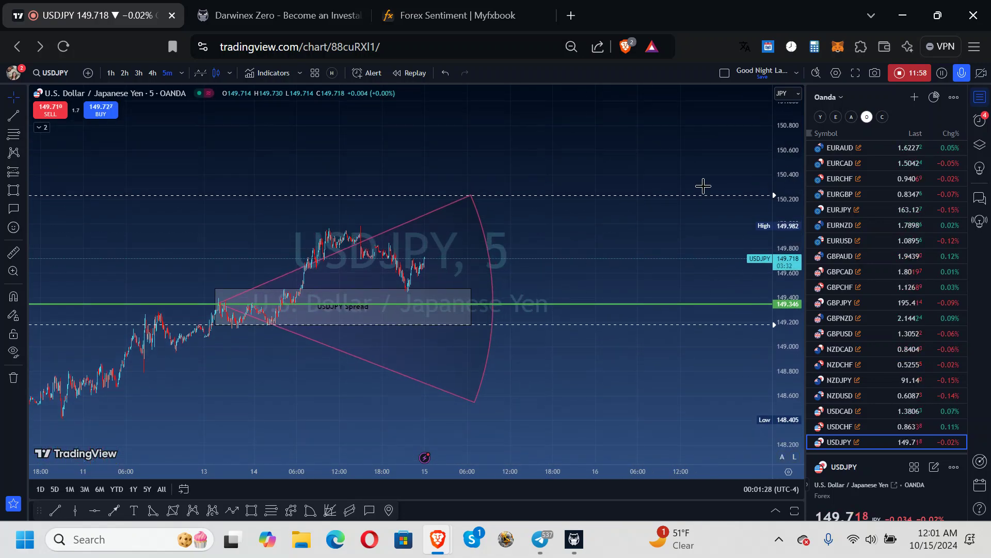